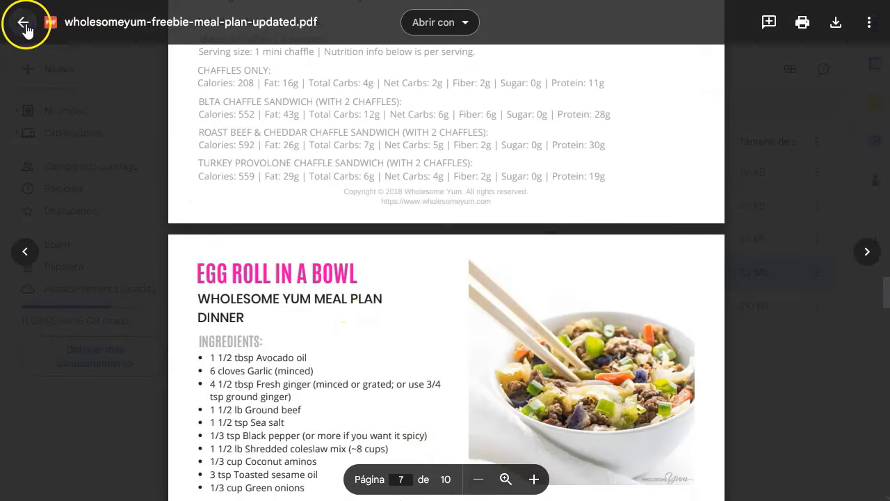
Close the meal-plan PDF preview and go back to the 'keto for beginners' folder of five PDFs
left_click(25, 24)
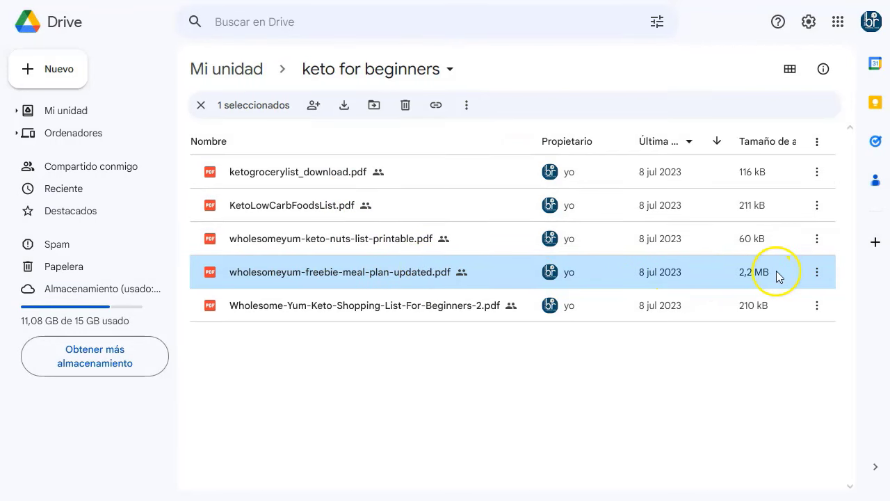
Copy an anyone-with-the-link viewer link for wholesomeyum-freebie-meal-plan-updated.pdf
left_click(817, 277)
mouse_move(656, 182)
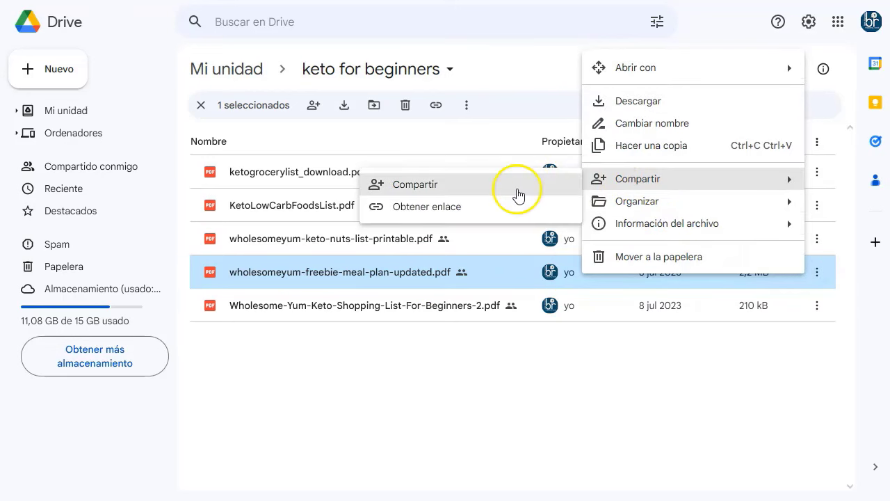
left_click(449, 207)
left_click(324, 394)
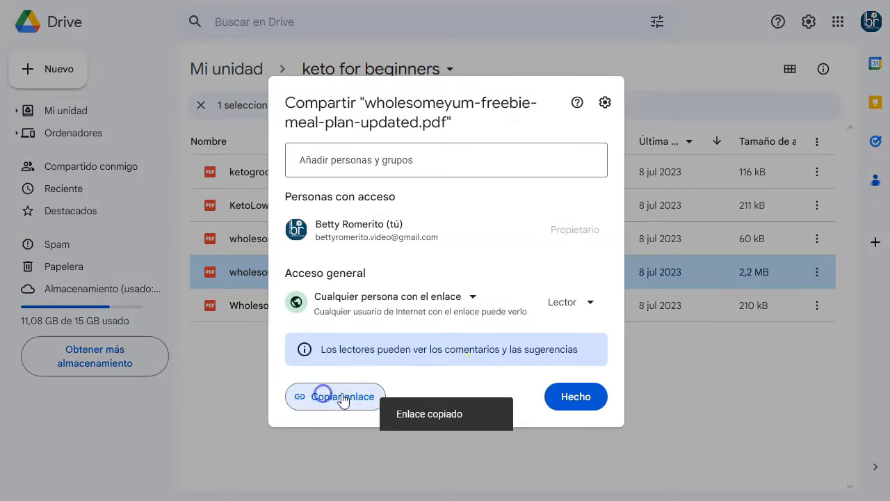
left_click(575, 396)
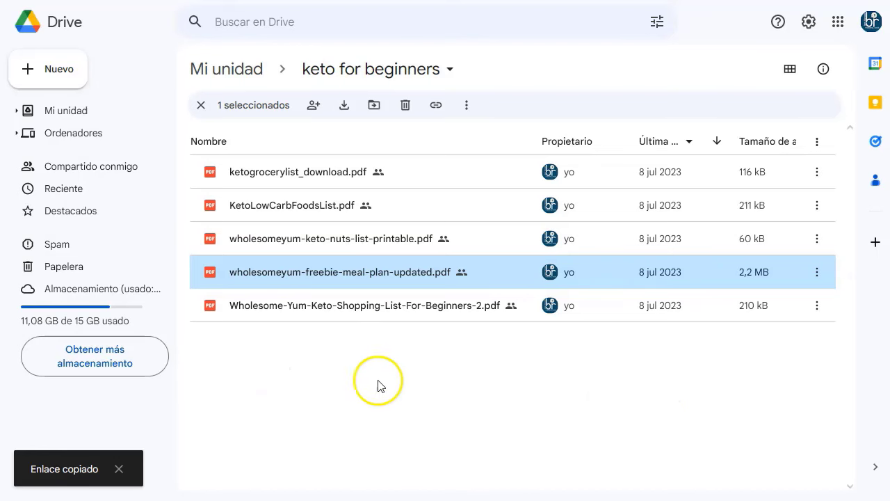
Paste the Drive link into the empty Notepad++ note and add the label 'entrega del keto' above it
key("alt+Tab")
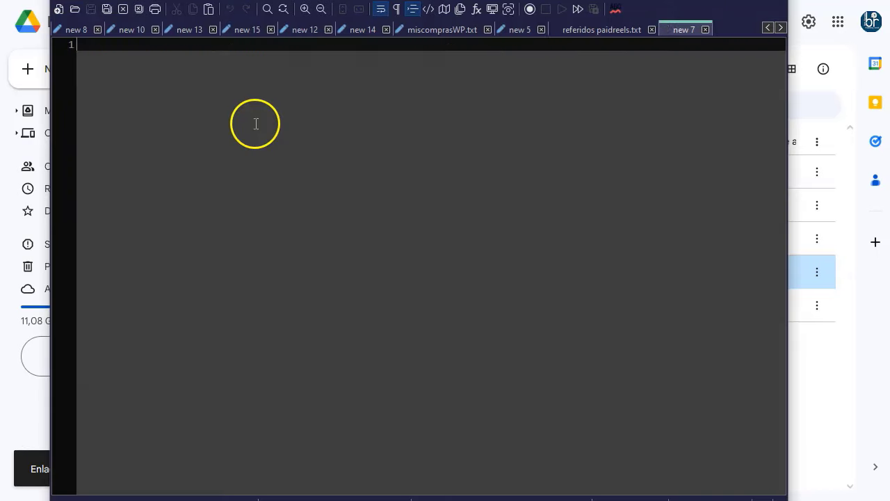
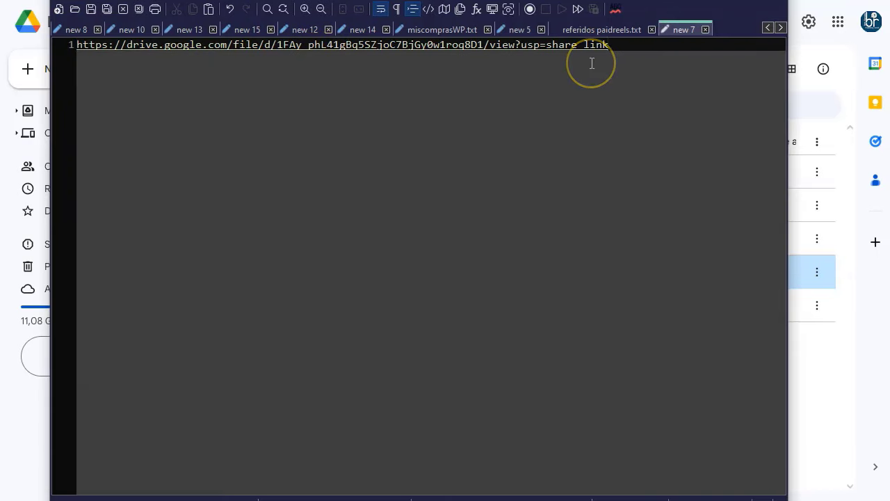
key("Home")
key("Return")
key("Up")
type("entre")
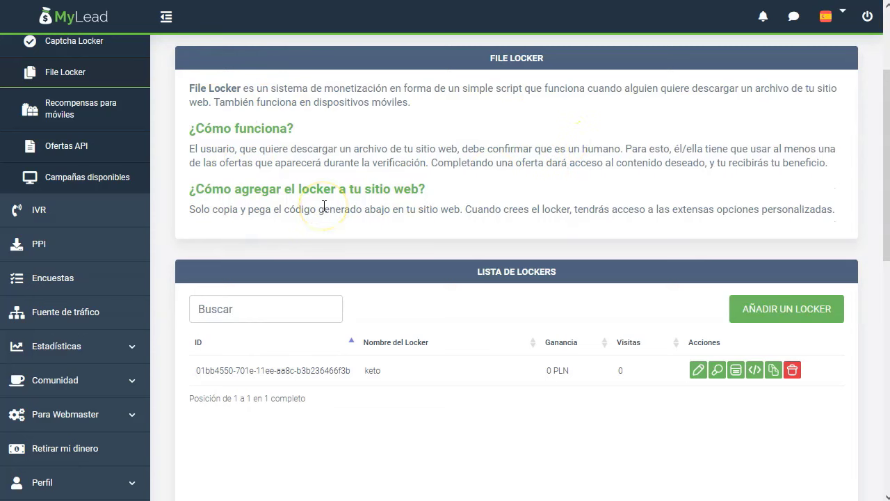
Preview the existing keto locker, then start a new locker with AÑADIR UN LOCKER
scroll(334, 292, "down", 1)
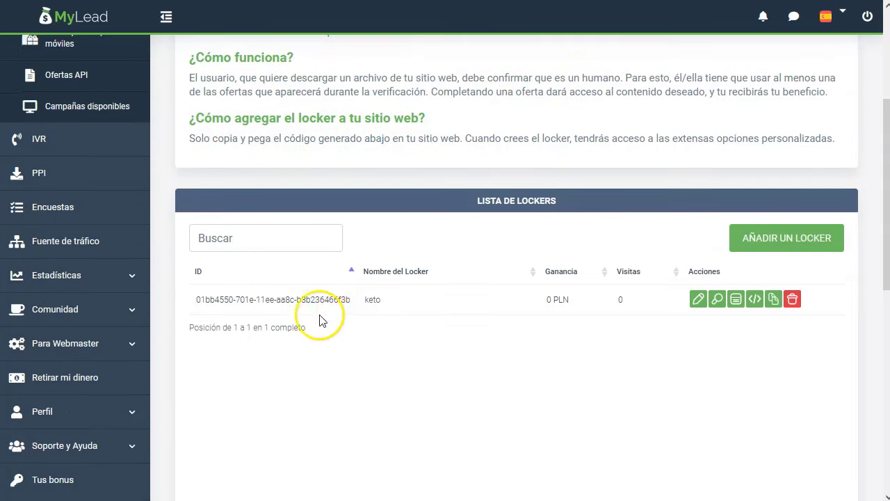
left_click(717, 300)
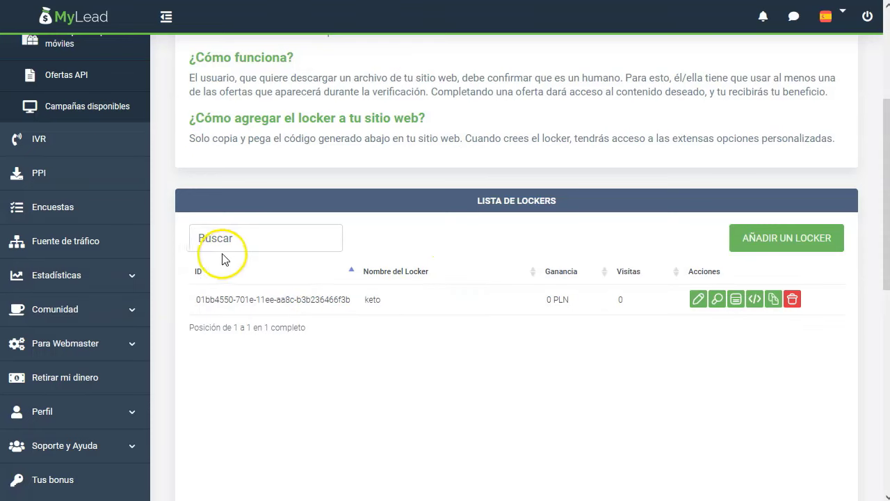
scroll(87, 139, "up", 3)
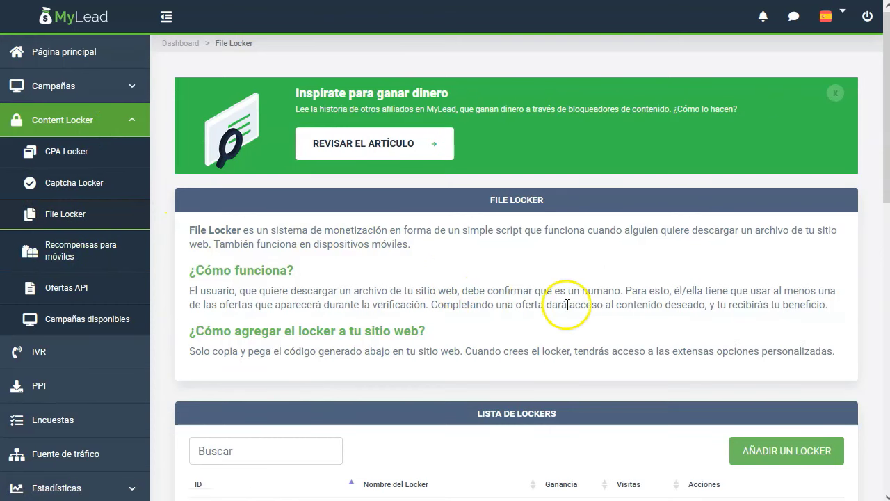
scroll(570, 318, "down", 2)
left_click(791, 313)
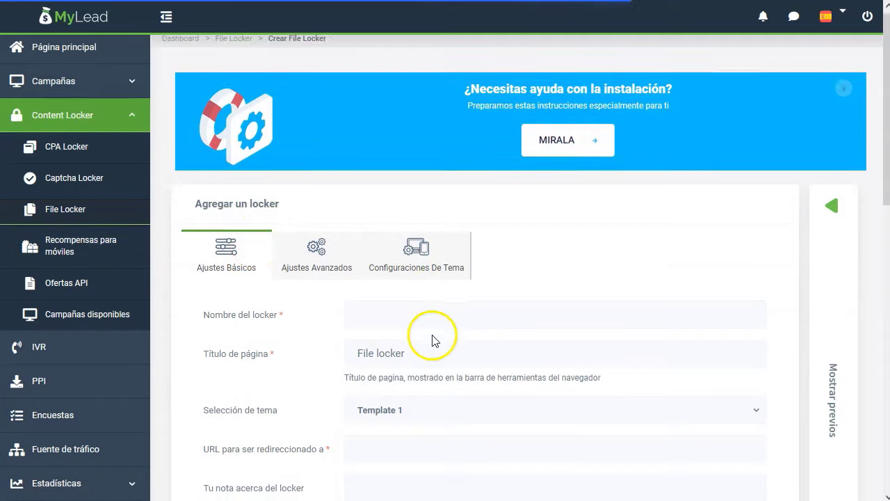
Name the locker 'keto plan', set the page title 'Keto Plan' and choose template 4
scroll(418, 313, "down", 1)
left_click(397, 255)
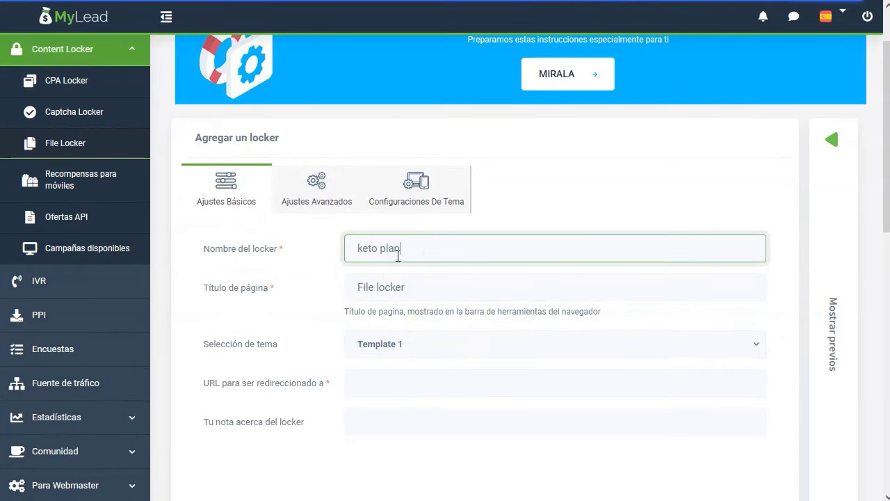
left_click(417, 285)
left_click_drag(389, 287, 322, 296)
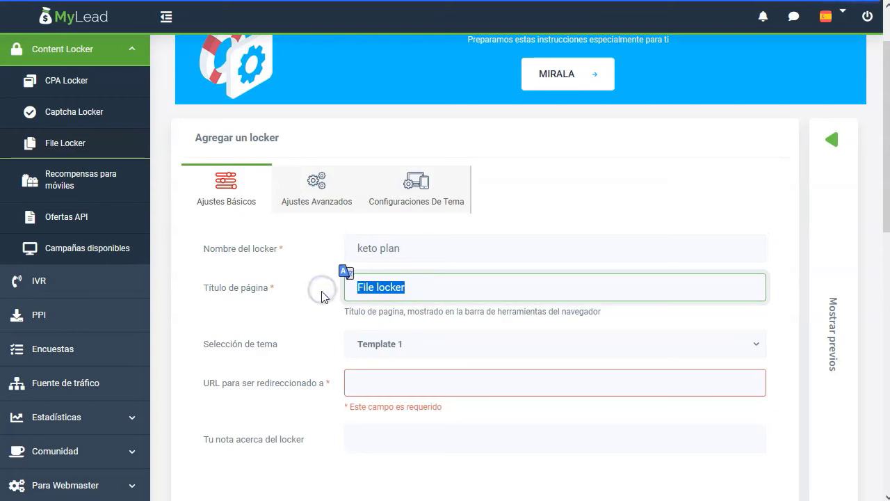
type("Keto Plan")
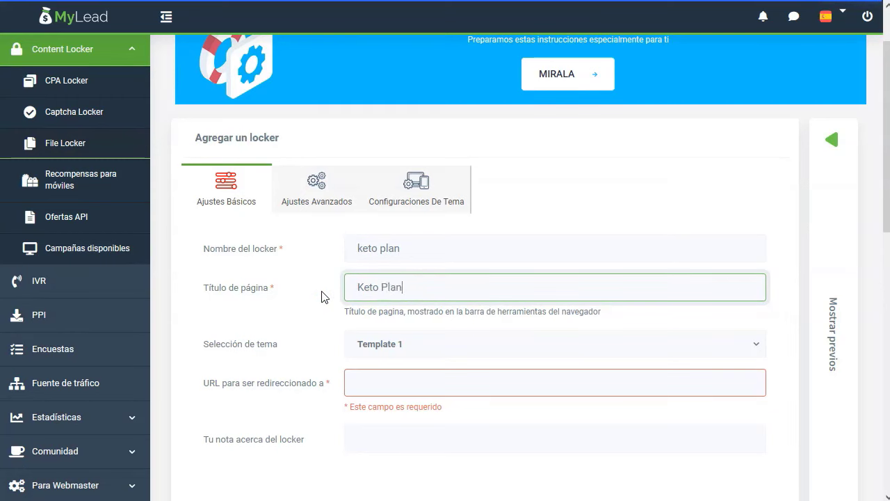
left_click(426, 344)
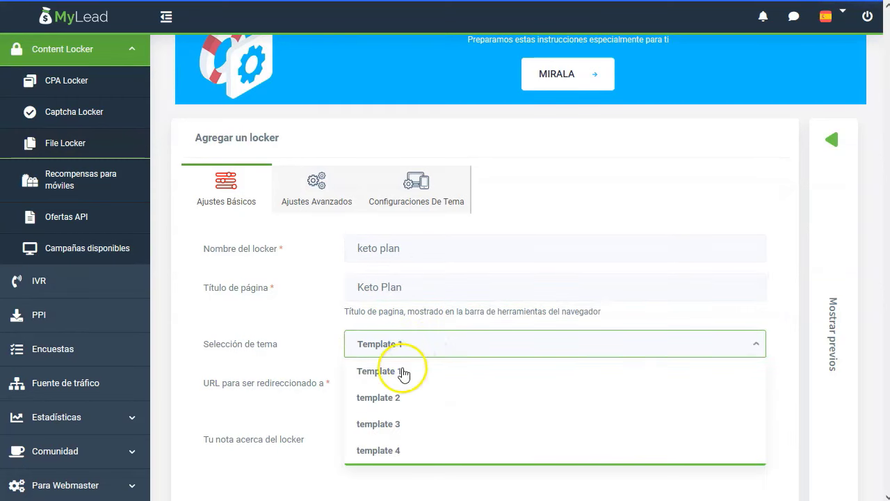
left_click(391, 451)
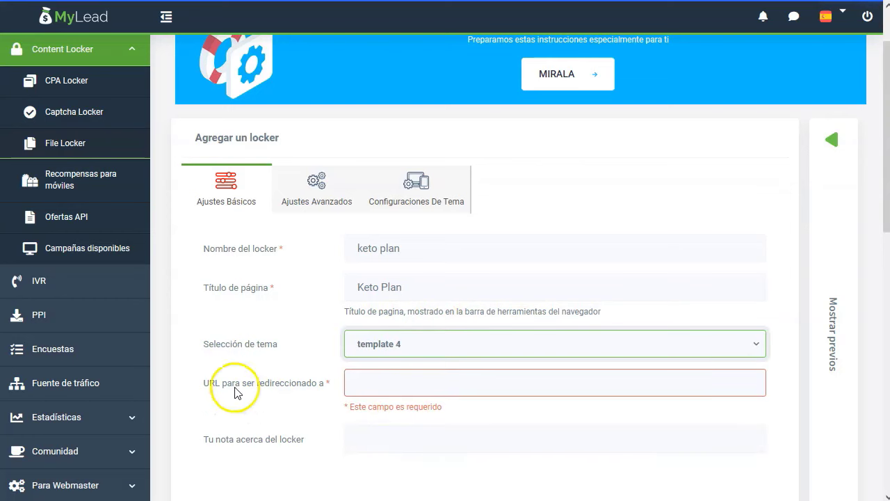
Paste the Drive link as the redirect URL and add the note 'keto plan'
left_click(384, 384)
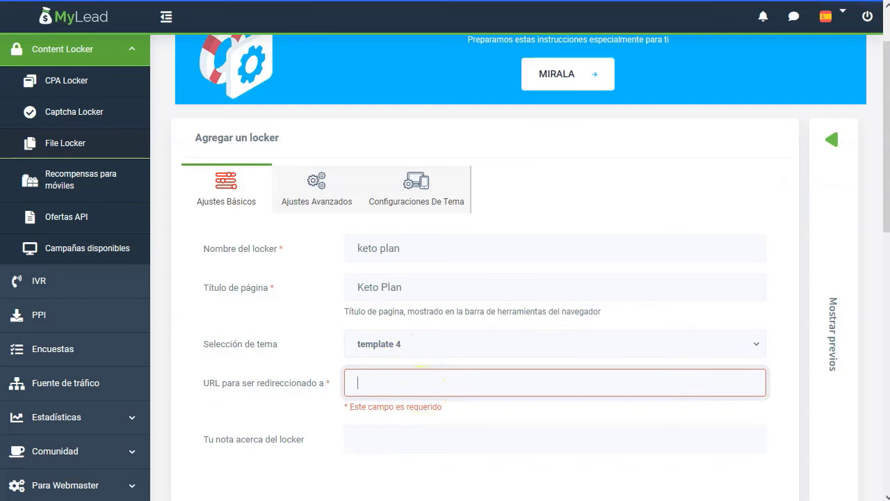
key("alt+Tab")
left_click(621, 58)
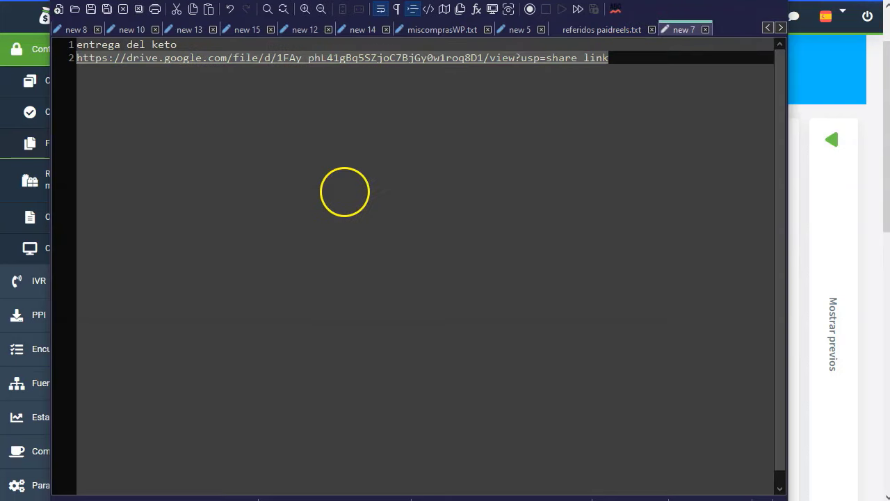
key("alt+Tab")
left_click(281, 434)
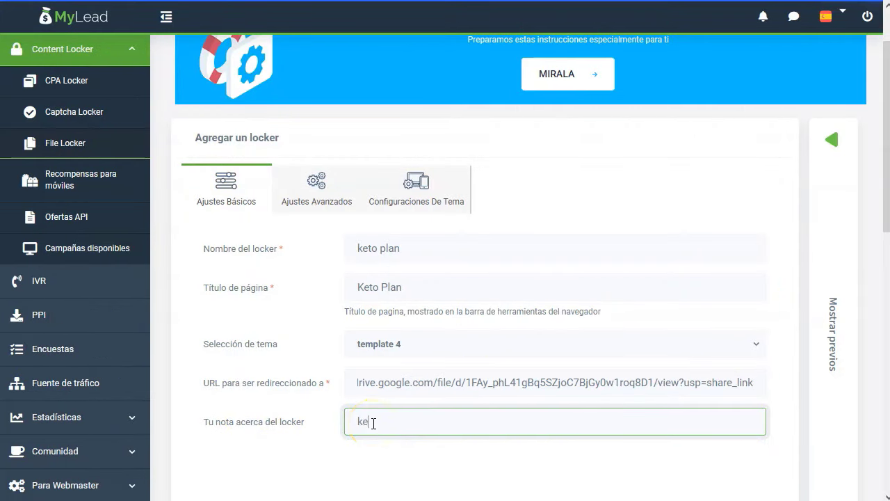
scroll(374, 424, "down", 1)
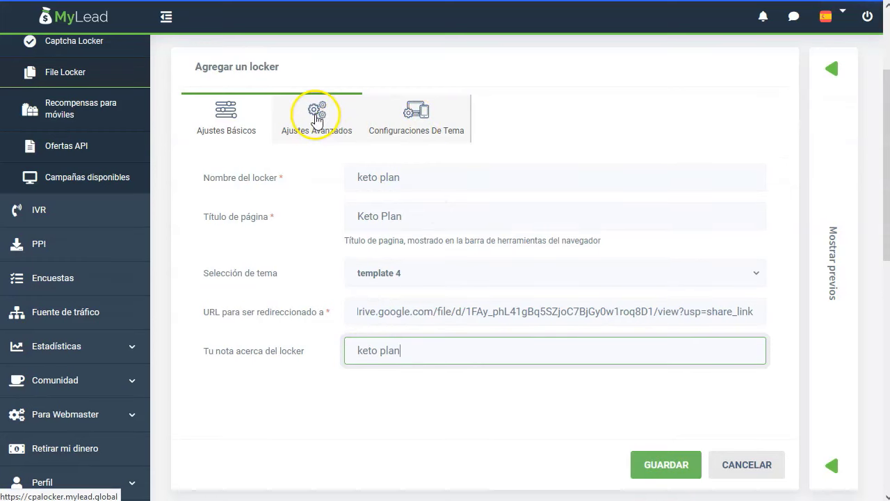
Keep the offer priority as CPI, then CPA, then PIN, with 1 required conversion
left_click(314, 117)
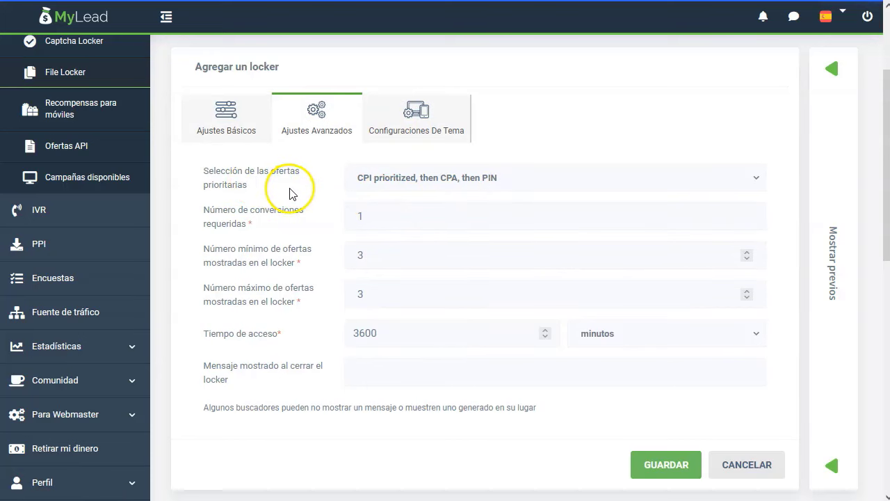
left_click(518, 179)
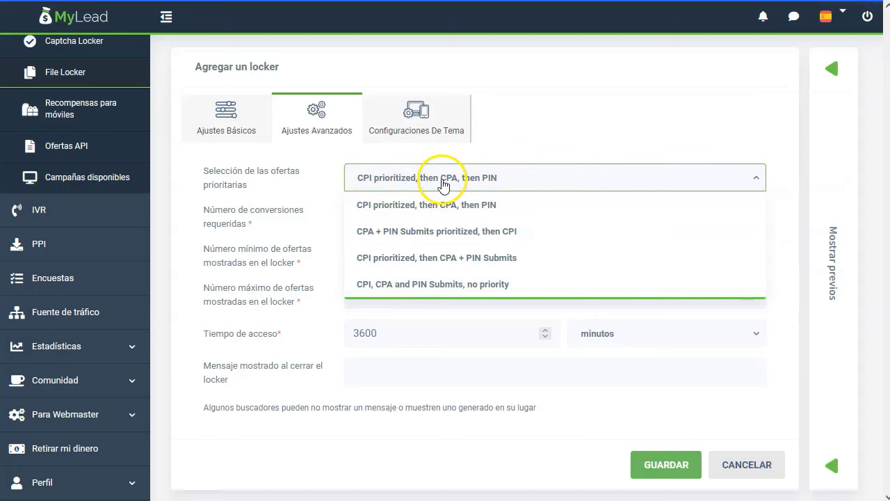
left_click(520, 209)
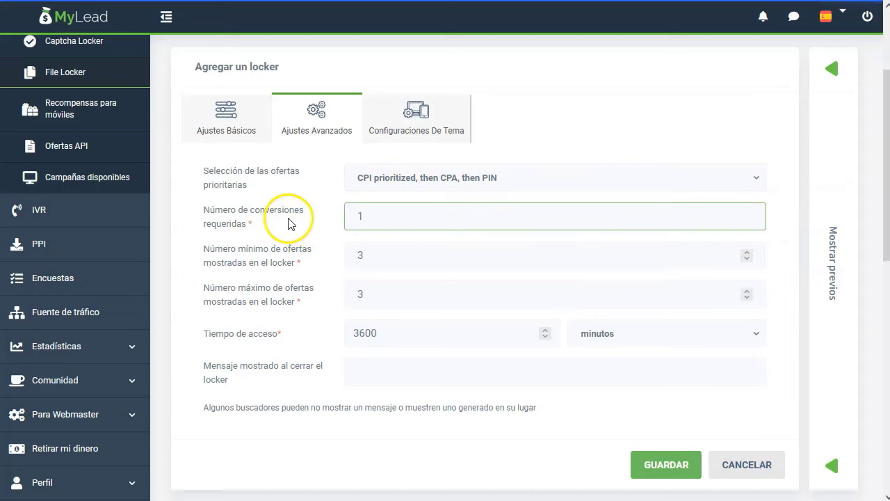
left_click(448, 217)
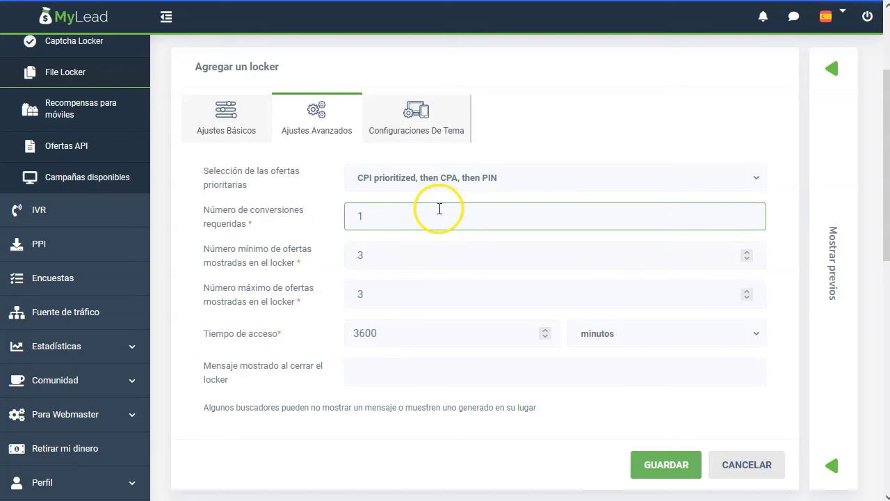
Leave minimum and maximum offers at 3 and access time at 3600 minutes
left_click(302, 263)
left_click(259, 279)
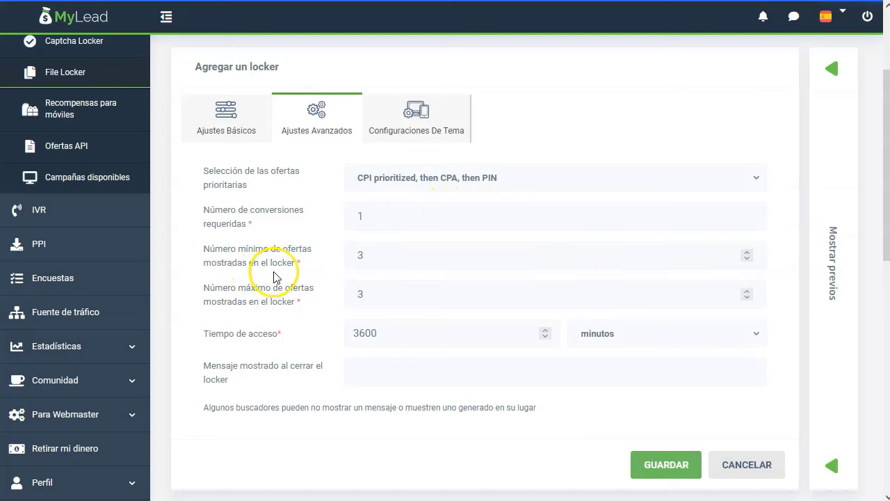
left_click(388, 254)
left_click(263, 299)
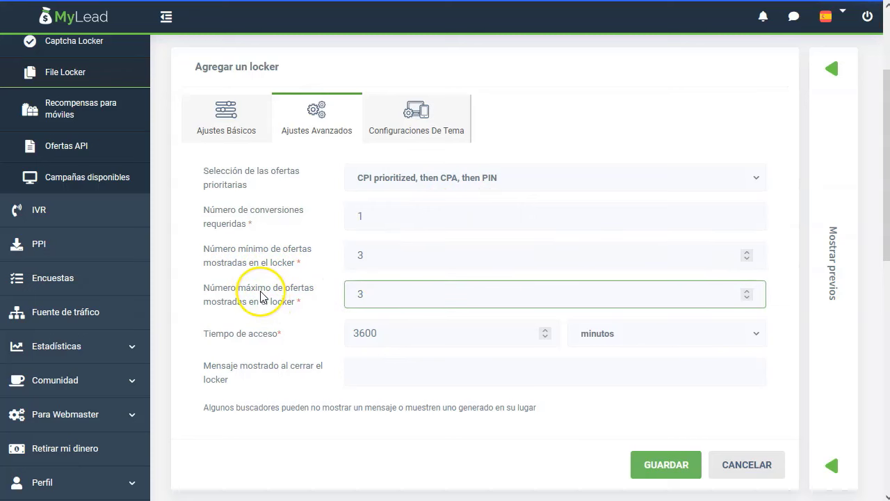
left_click(236, 336)
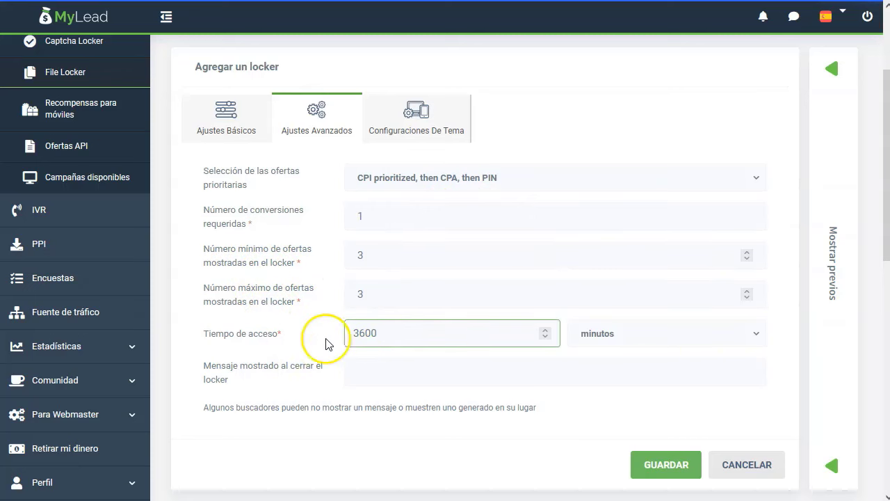
left_click(628, 340)
left_click(372, 382)
left_click(292, 411)
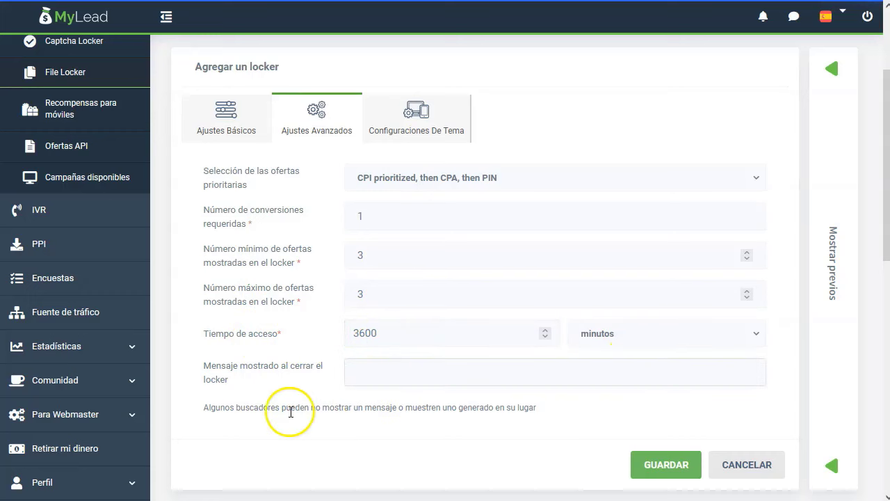
left_click(258, 377)
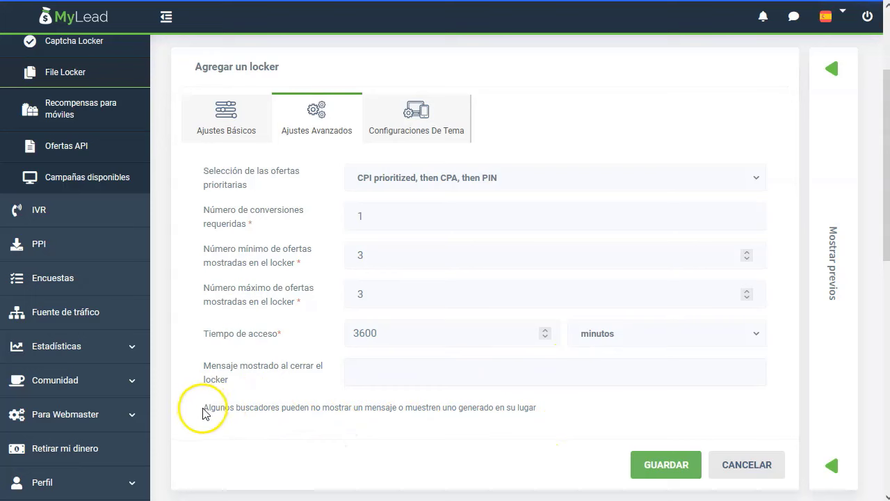
left_click_drag(205, 413, 441, 411)
left_click(431, 409)
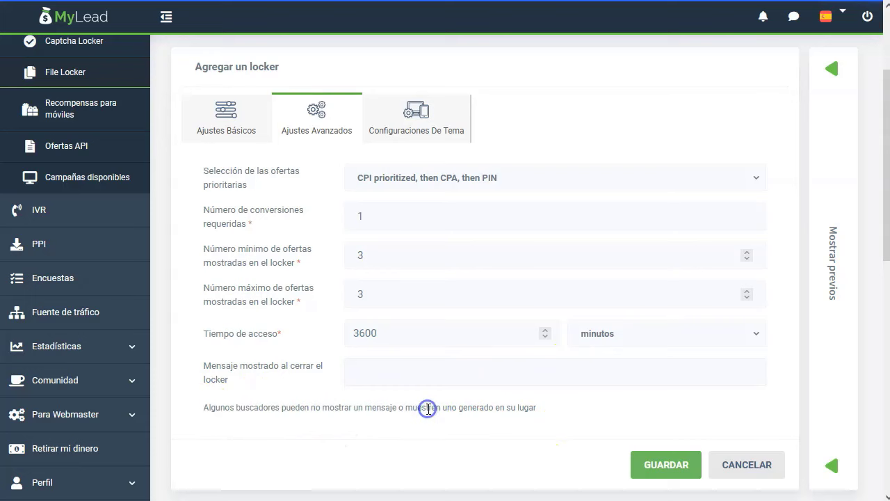
Set the theme adjustment to Experto and review the prefilled custom CSS and HTML code
left_click(416, 119)
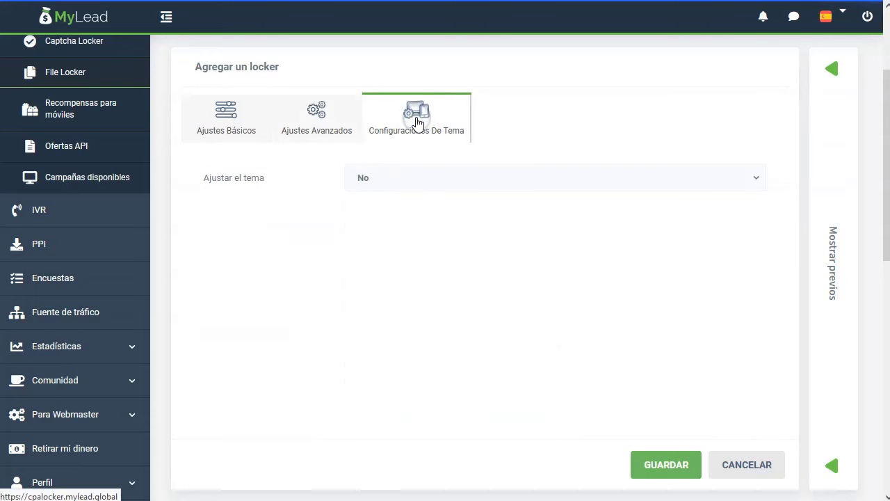
left_click(383, 178)
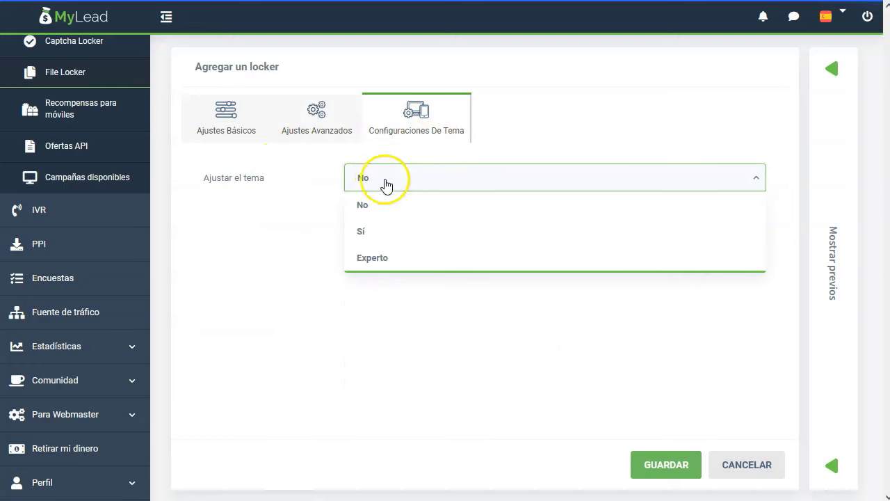
scroll(378, 258, "up", 1)
left_click(391, 330)
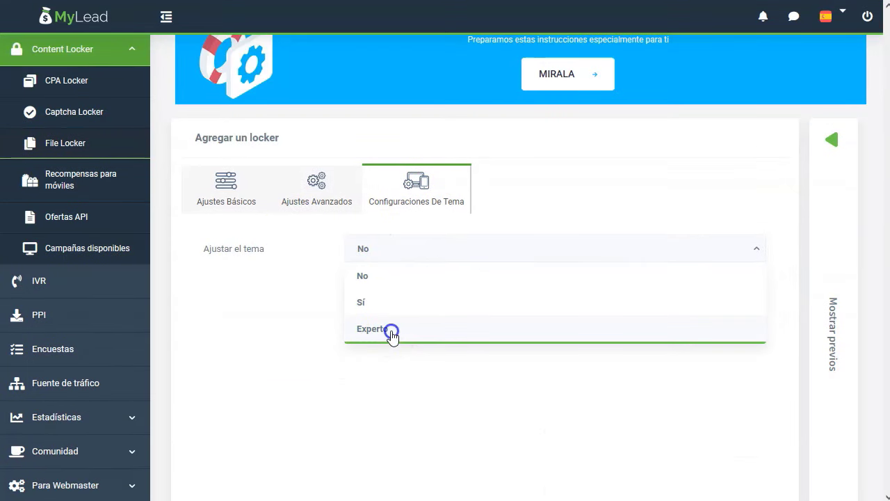
scroll(273, 270, "down", 2)
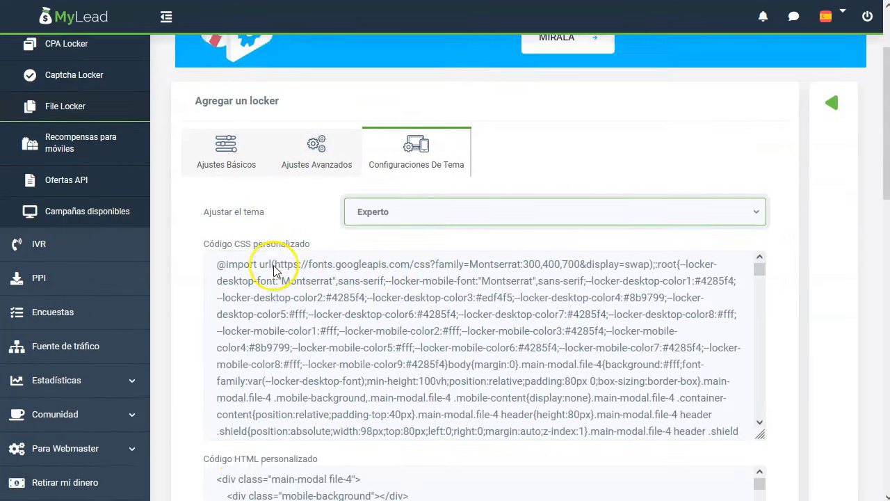
scroll(218, 417, "down", 6)
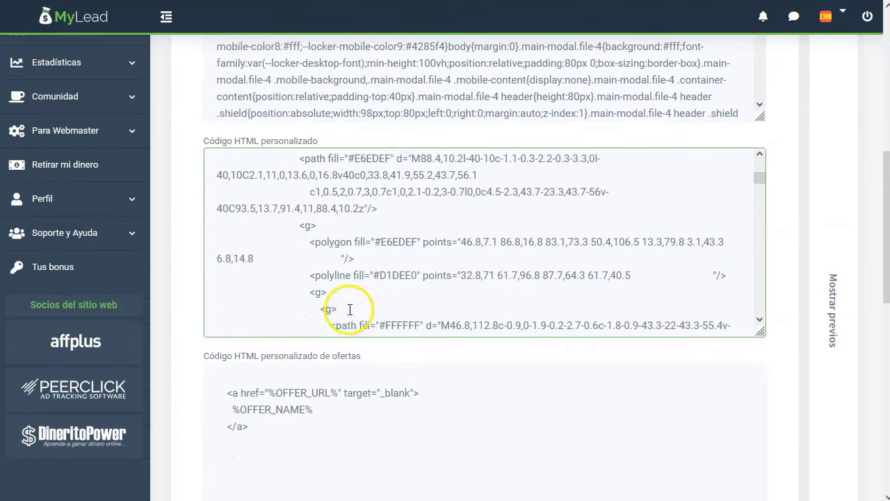
scroll(351, 327, "down", 1)
scroll(353, 354, "up", 8)
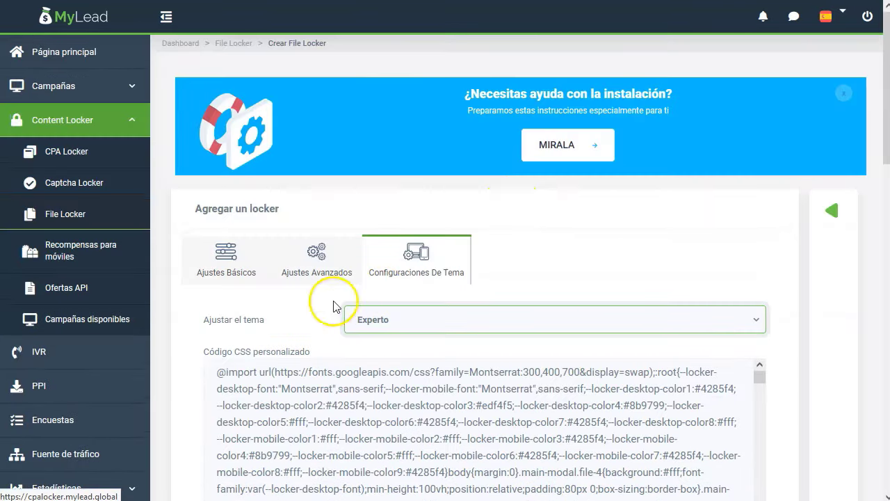
left_click(229, 264)
scroll(459, 271, "down", 5)
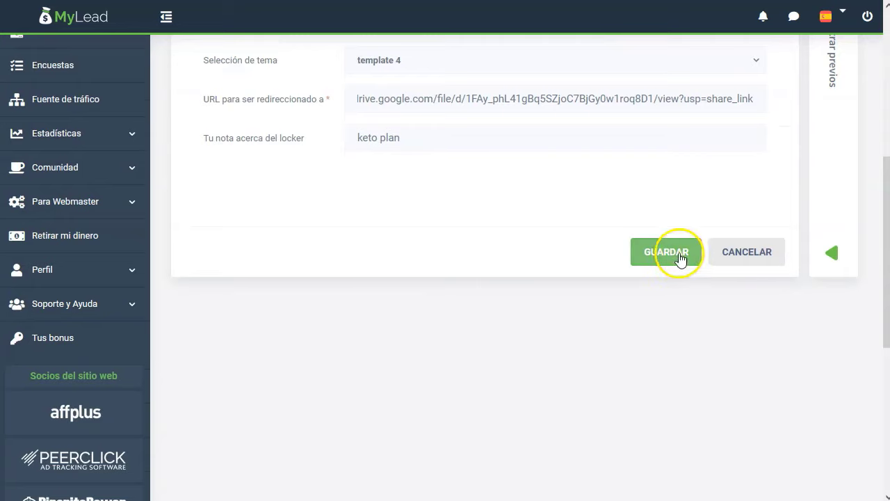
Save the keto plan locker, listed beside keto at 0 PLN and 0 visits, and preview it
left_click(666, 253)
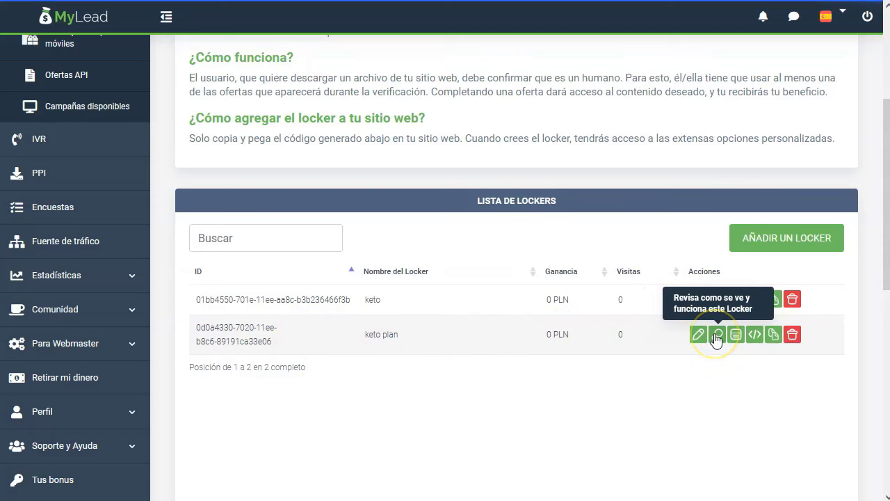
left_click(717, 335)
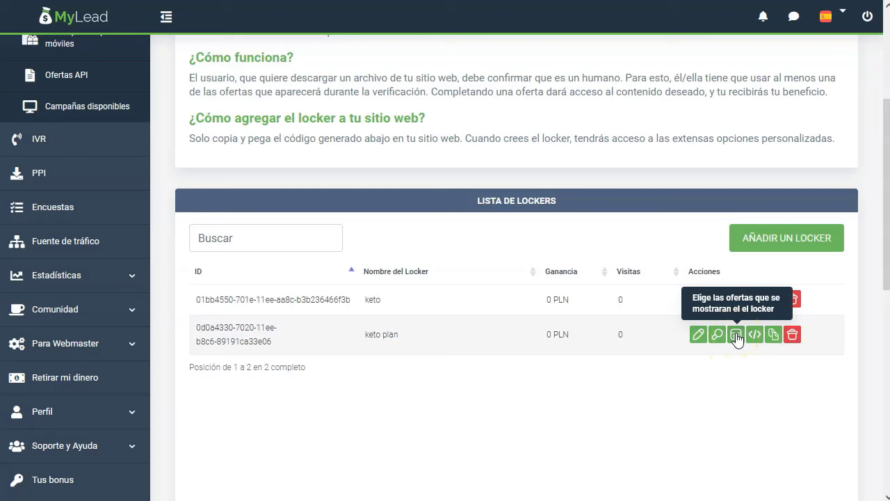
For keto plan's embed code, keep domain file-locker.eu and enable dynamic parameters, content tracking and automatic translation
left_click(755, 335)
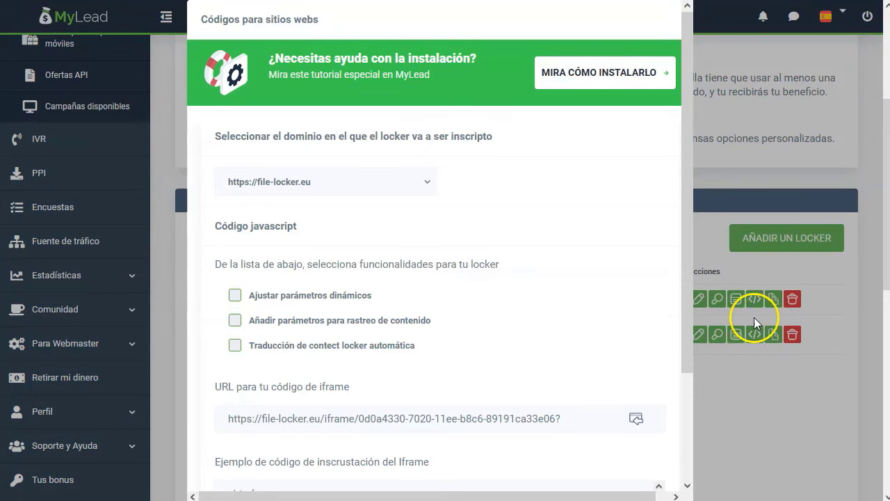
left_click(382, 184)
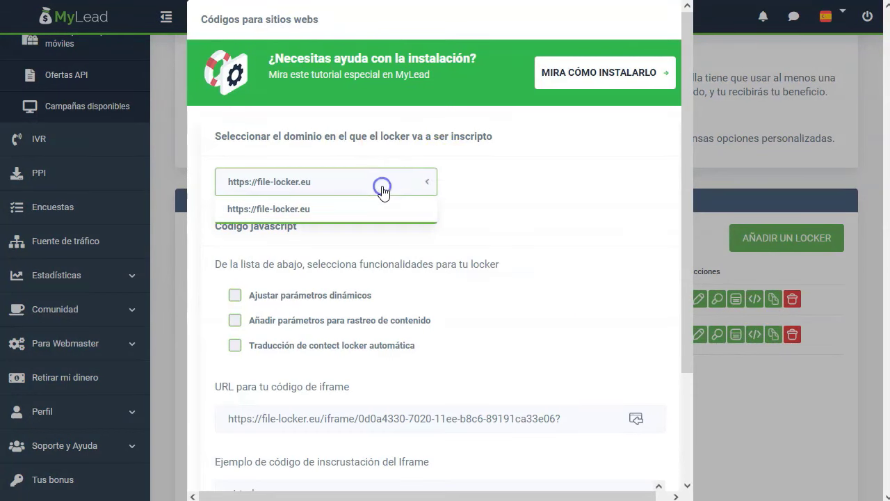
left_click(383, 186)
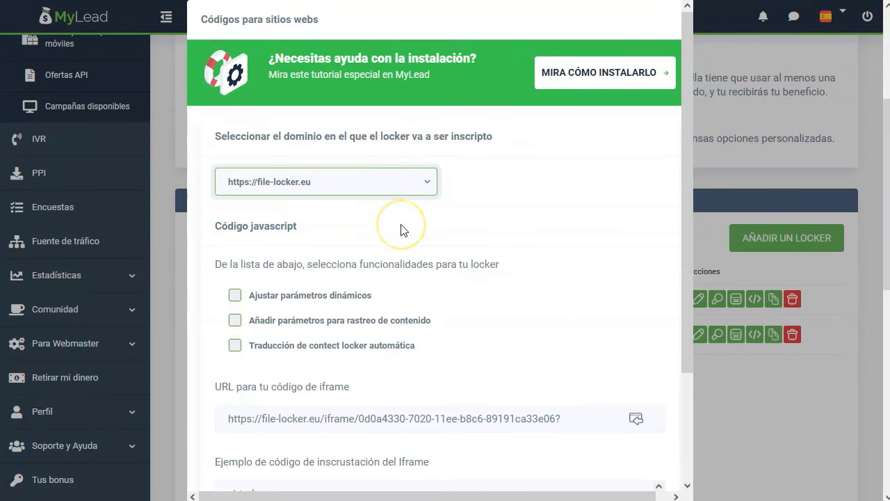
scroll(400, 230, "down", 2)
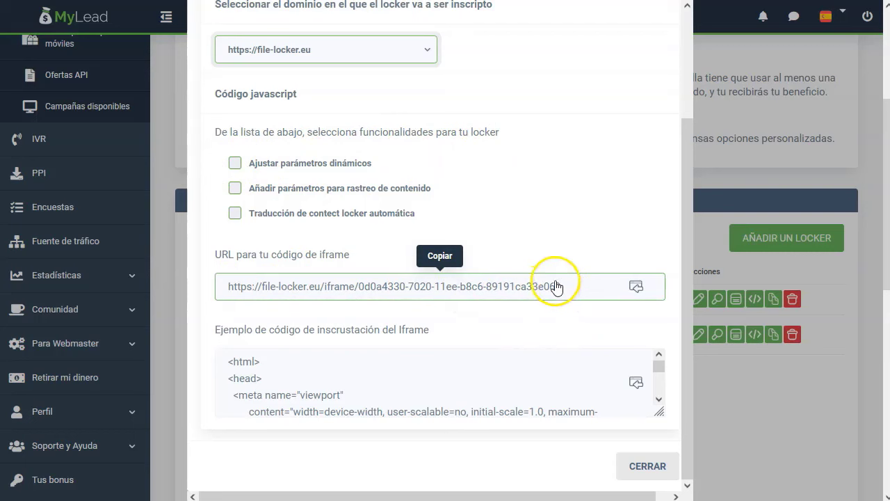
left_click(235, 189)
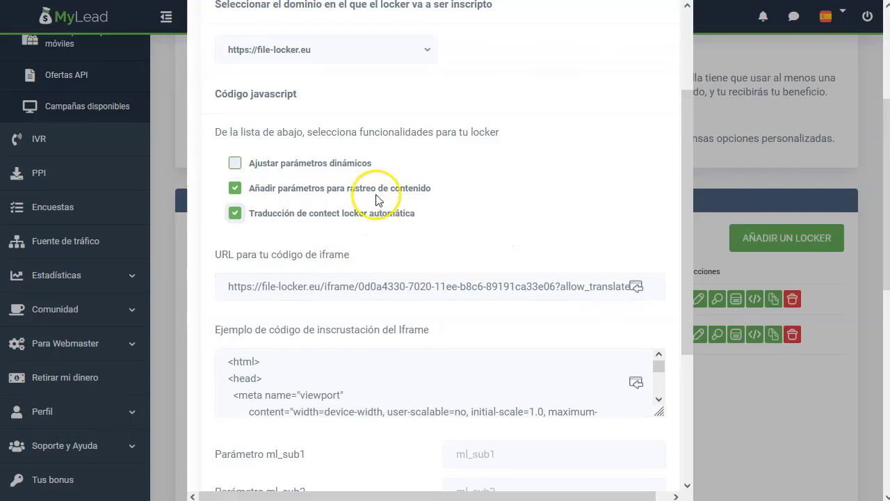
left_click(235, 164)
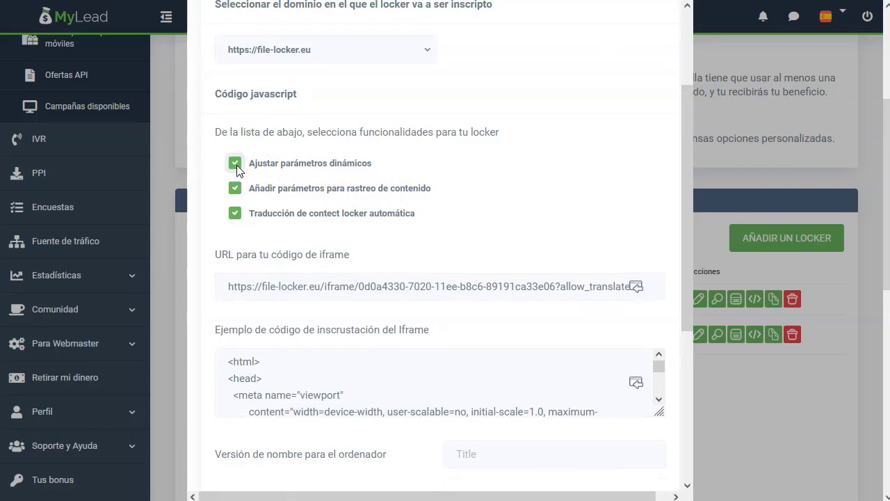
left_click(236, 164)
left_click(235, 188)
left_click(235, 215)
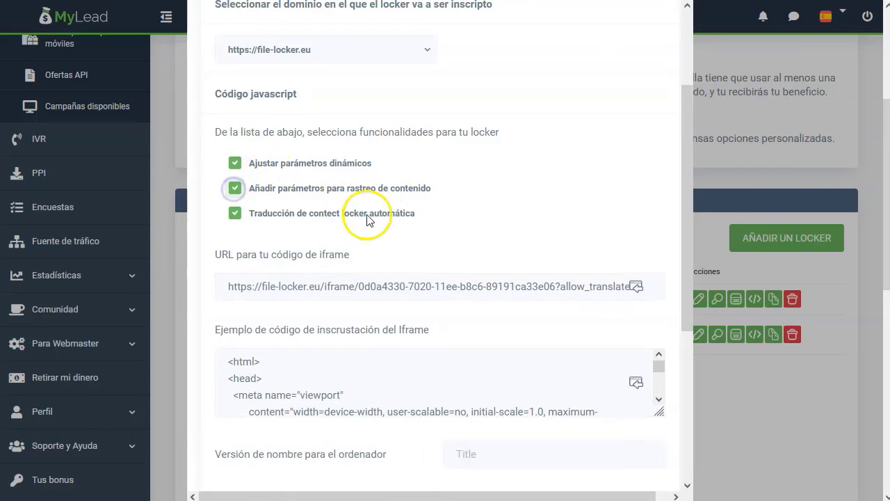
scroll(486, 250, "down", 1)
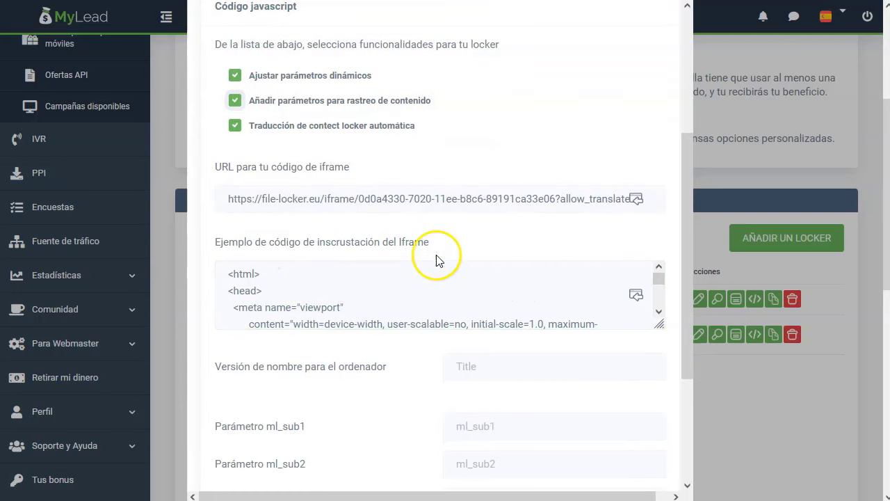
left_click(414, 277)
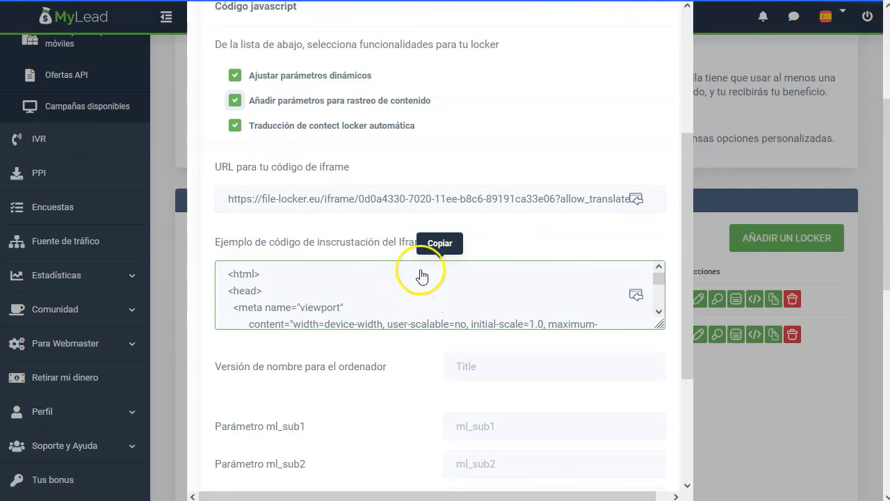
Copy the iframe URL and start labelling it 'url del content' in the Notepad++ note
left_click(244, 212)
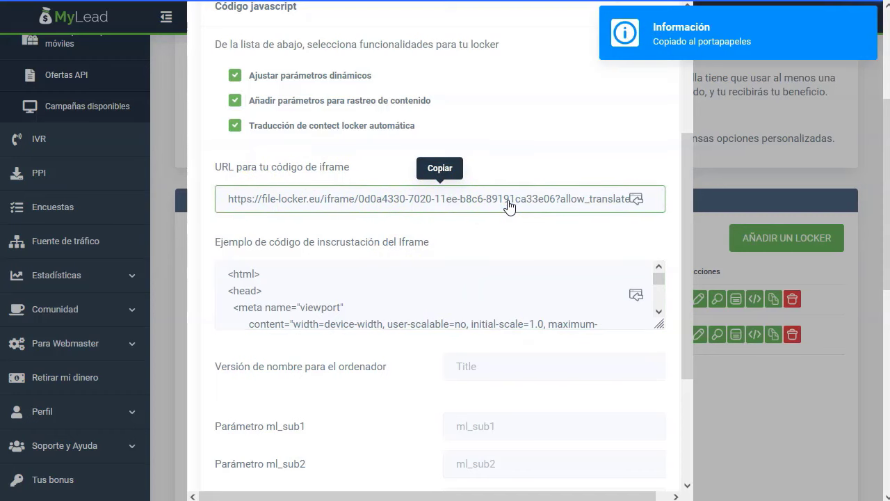
left_click(232, 281)
key("alt+Tab")
type("url del cont")
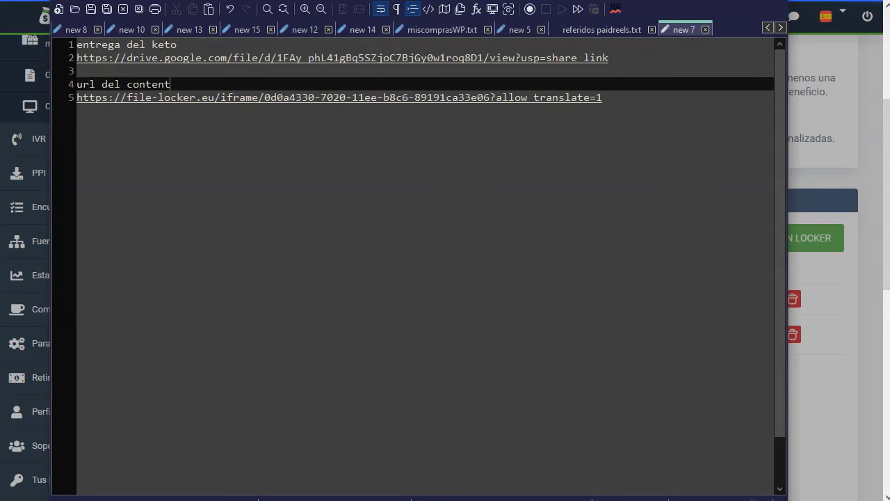
Back in the browser, close the keto plan locker's code window
key("alt+Tab")
scroll(848, 342, "up", 5)
left_click(755, 410)
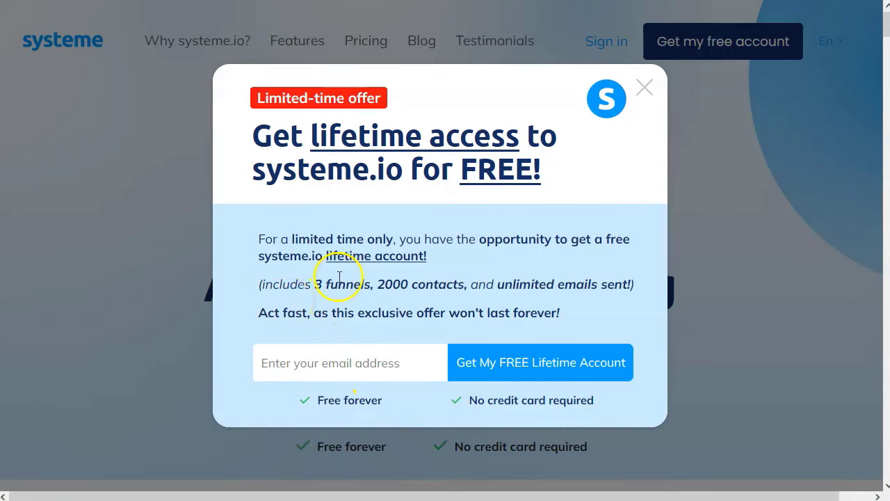
Dismiss the offer popup and review the lead magnet, content locker keto and gracias keto steps, then view the live lead magnet page
left_click(391, 283)
left_click(646, 86)
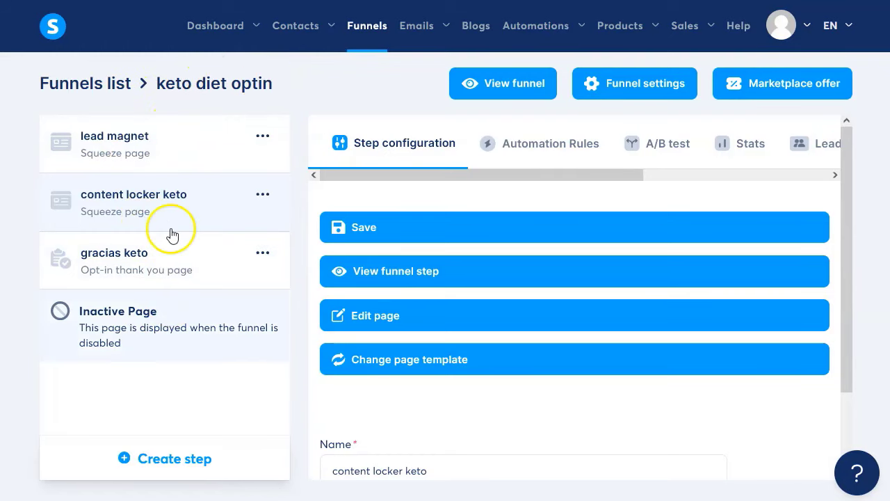
left_click(169, 138)
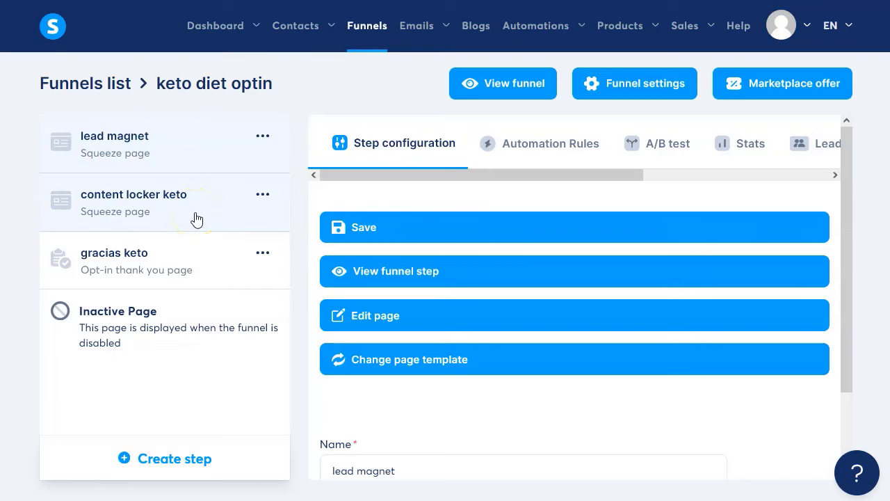
left_click(135, 213)
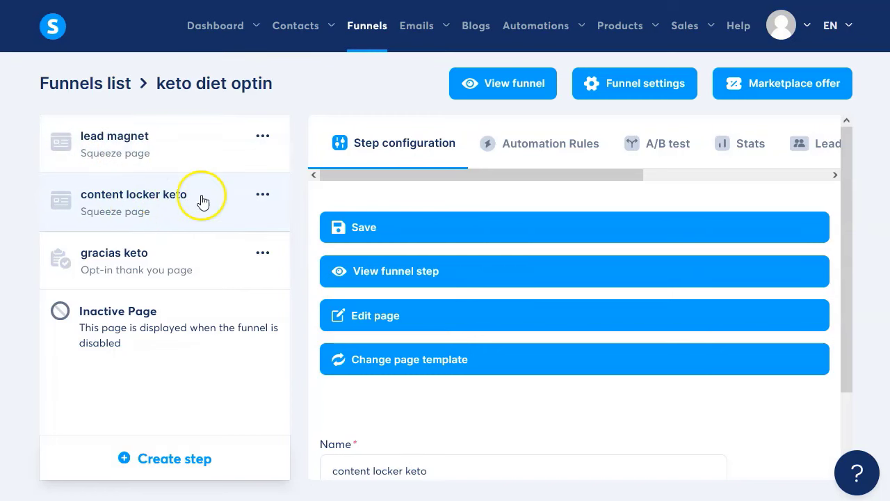
left_click(134, 254)
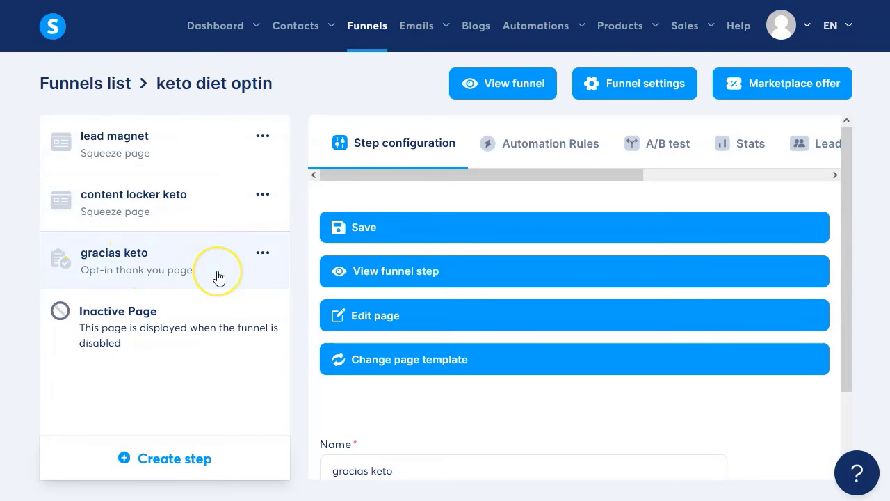
left_click(79, 150)
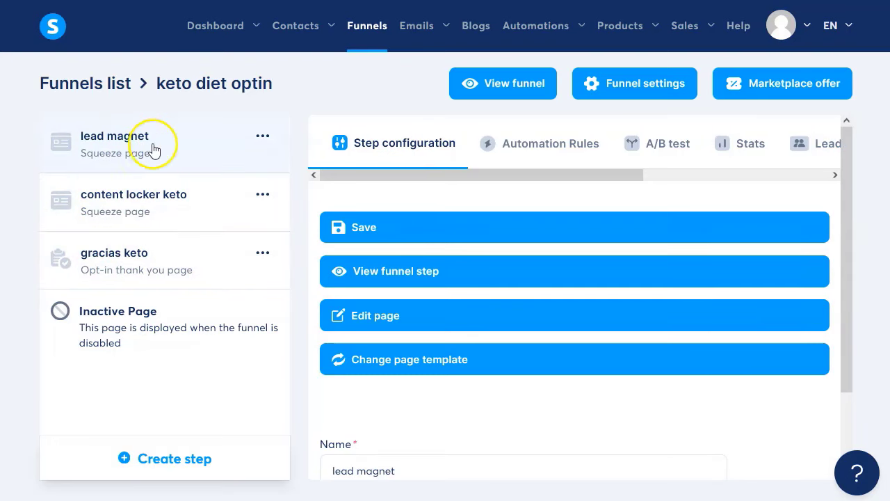
left_click(386, 272)
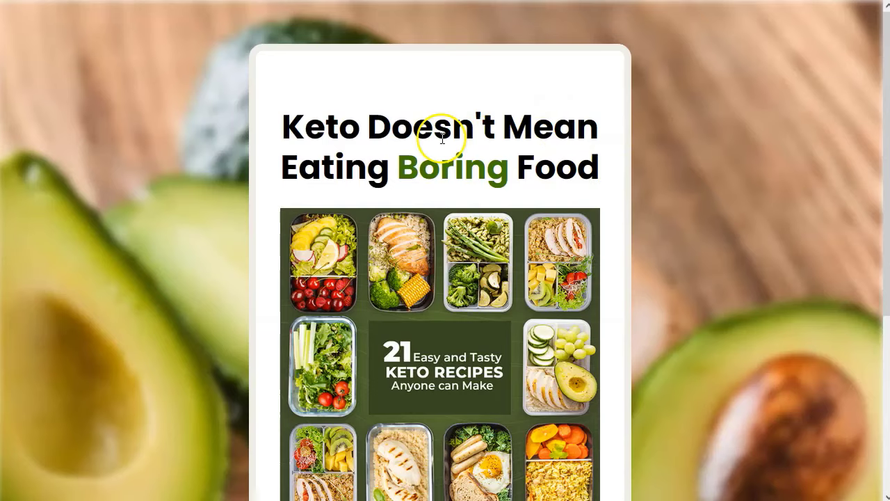
Try the START EATING TASTE KETO NOW! button to see its subscribe popup
scroll(354, 293, "down", 4)
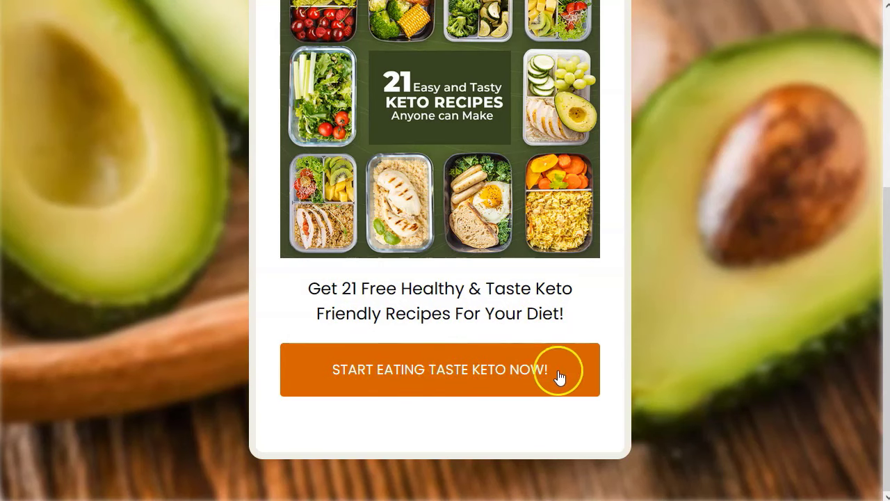
left_click(405, 375)
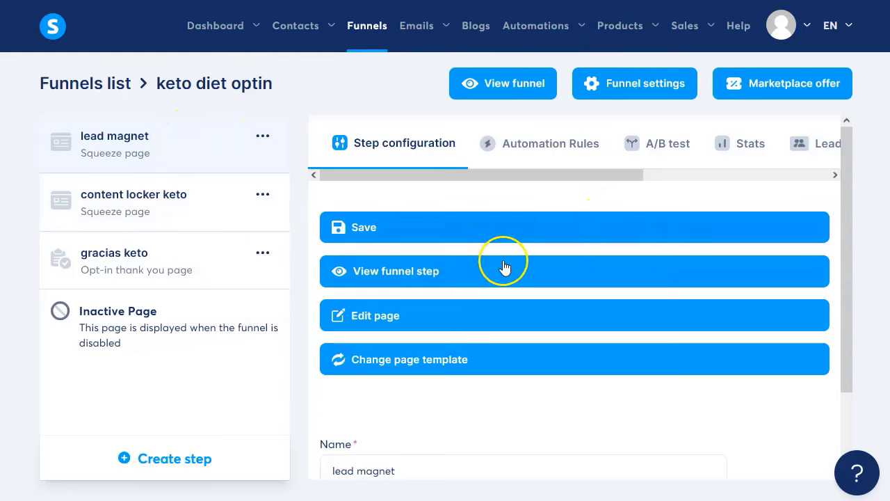
Open the lead magnet page in the editor and inspect its section, row margins and heading
left_click(370, 318)
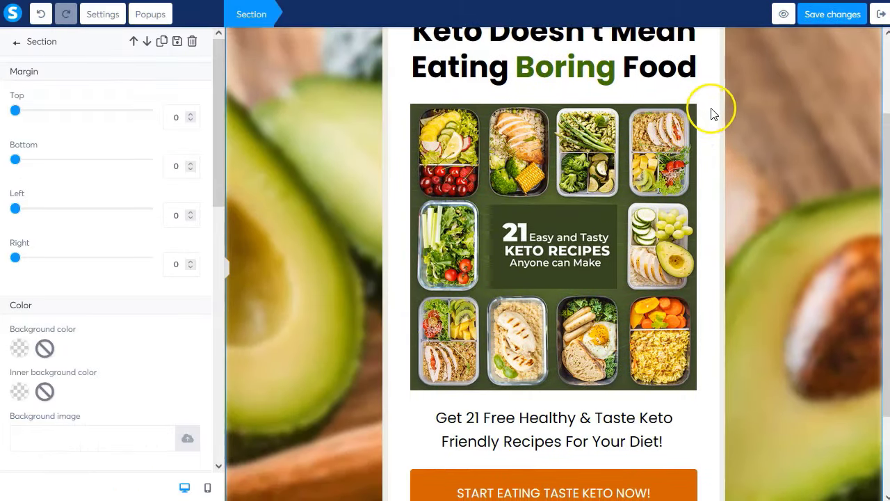
left_click(715, 114)
left_click(301, 15)
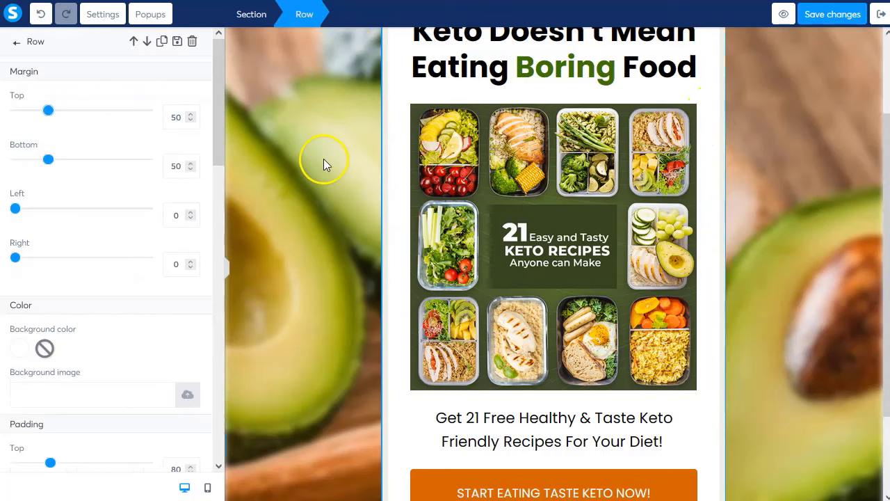
left_click(794, 157)
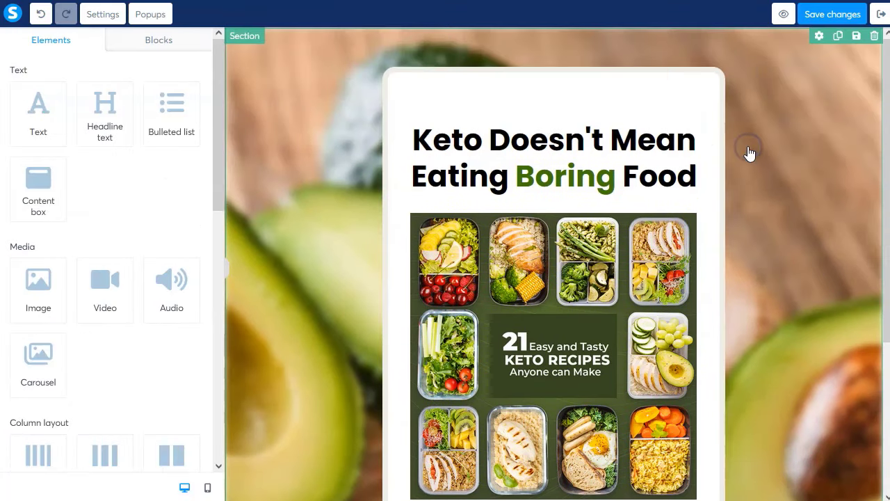
left_click(586, 141)
left_click(429, 285)
scroll(556, 313, "down", 5)
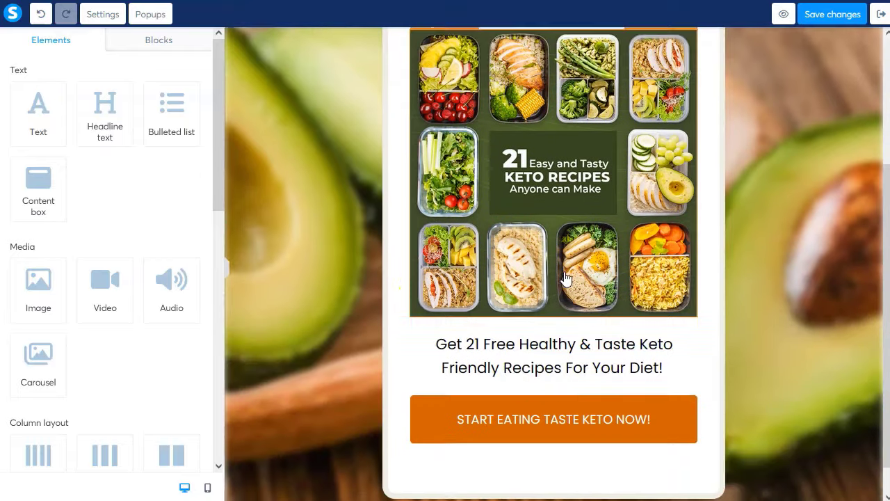
Check the free recipes paragraph and confirm the orange button shows Popup №1
left_click(541, 334)
left_click(555, 379)
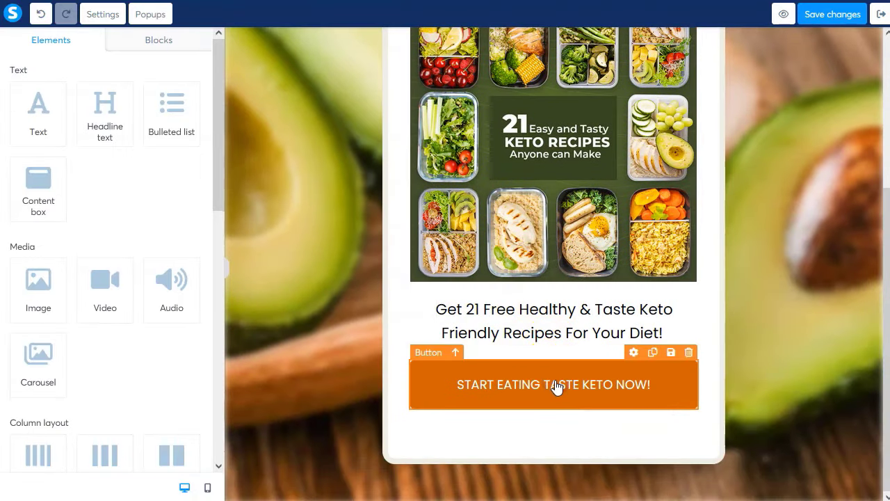
left_click(552, 380)
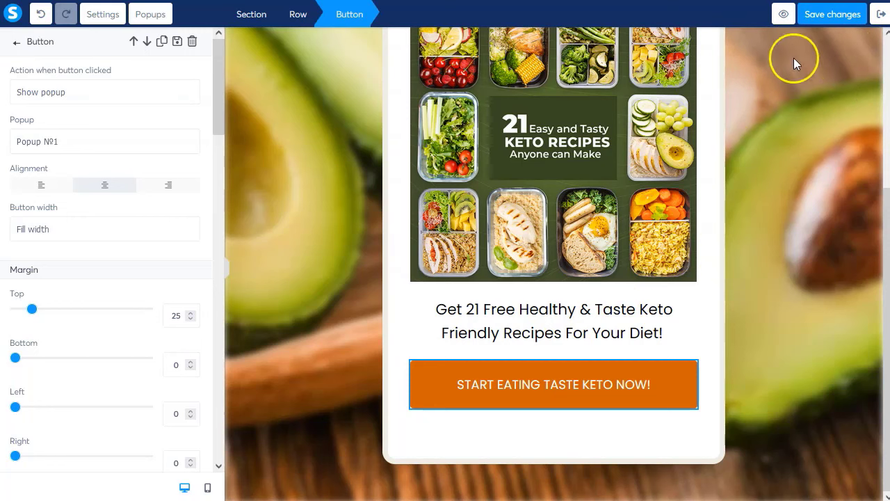
left_click(800, 183)
scroll(312, 183, "up", 3)
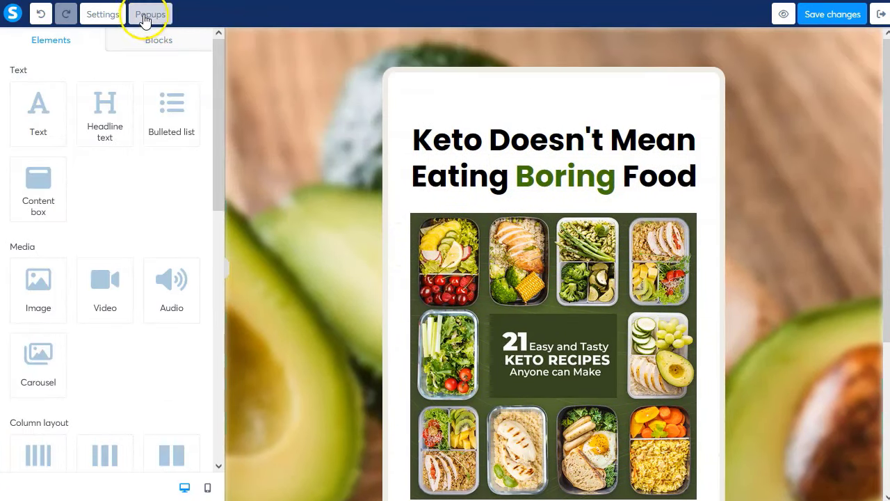
Verify Popup №1's Instant Access Now button sends the form to the next step, then exit the editor
left_click(150, 17)
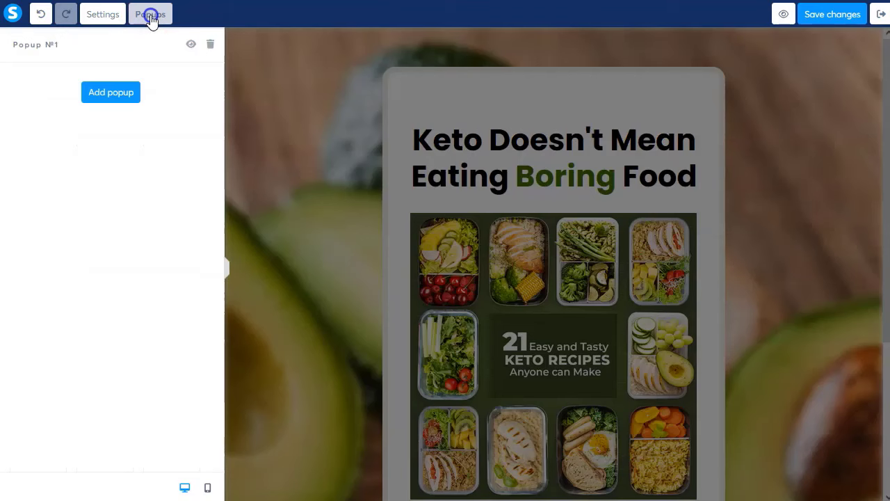
left_click(191, 48)
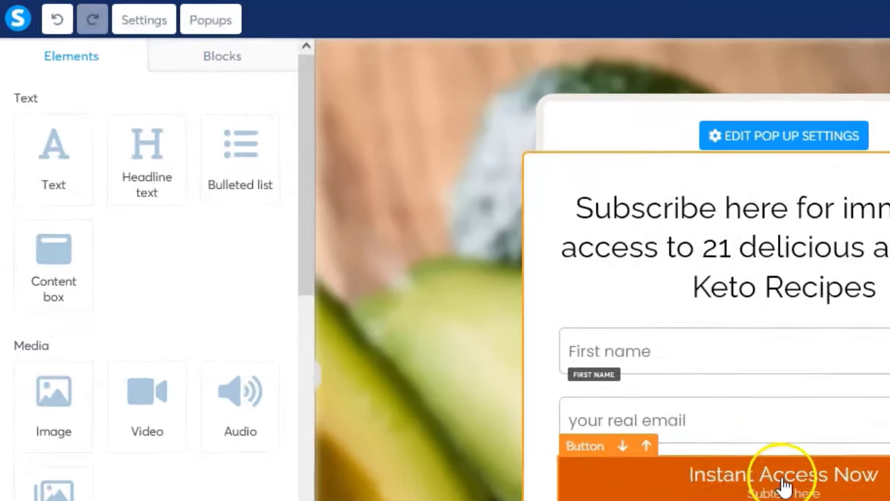
left_click(785, 485)
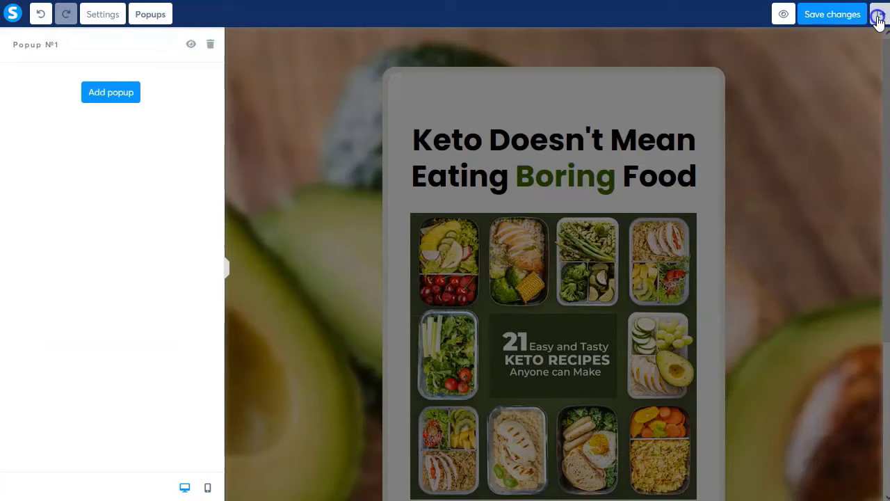
left_click(880, 15)
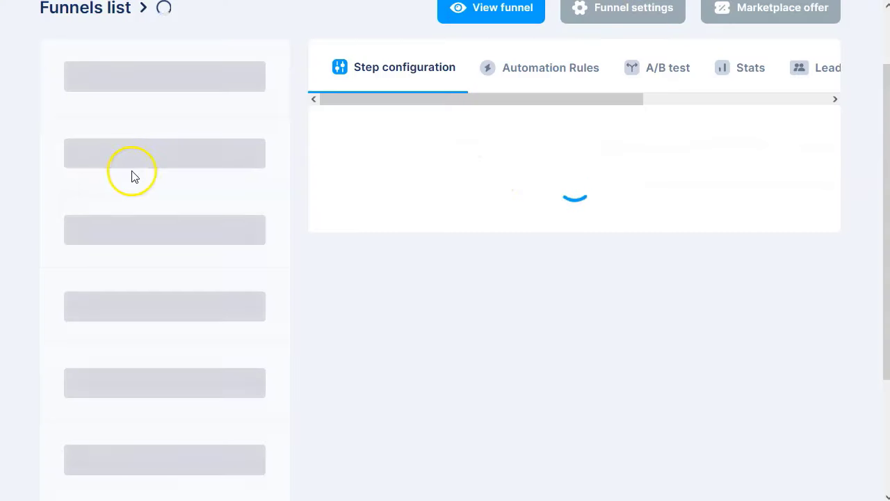
Preview the live content locker keto page and test its START DOWNLOADING HERE button twice
left_click(150, 206)
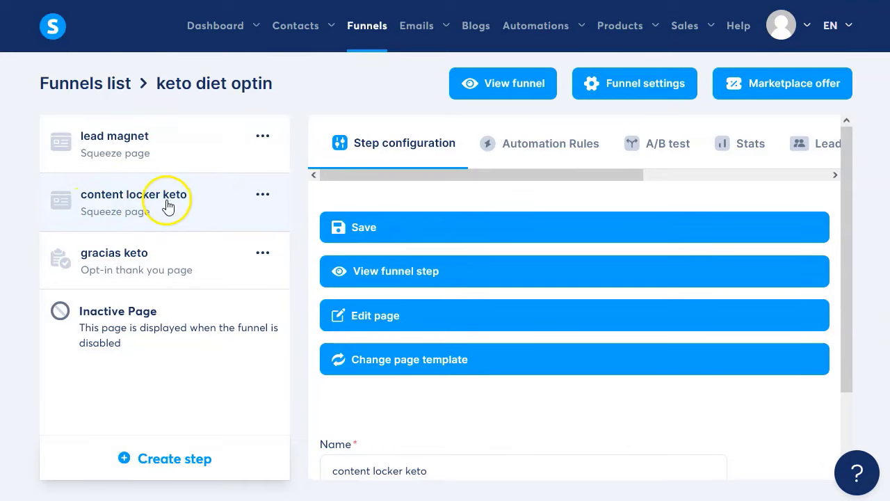
left_click(426, 275)
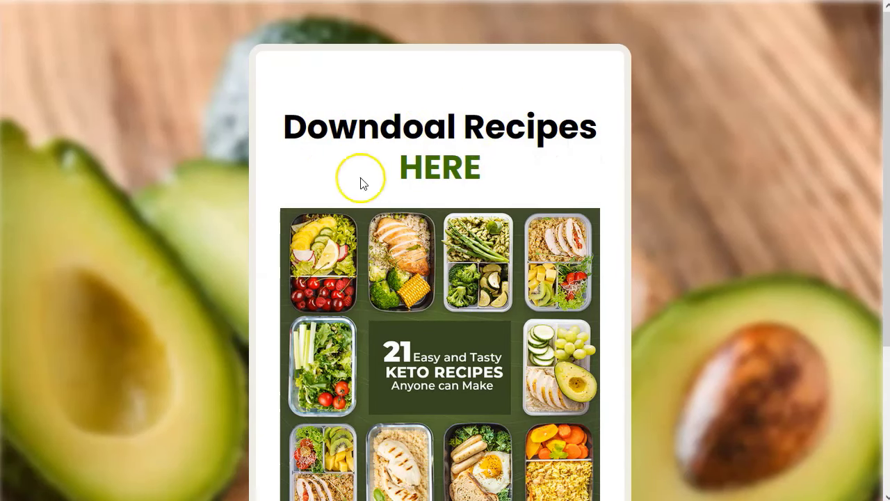
scroll(426, 383, "down", 3)
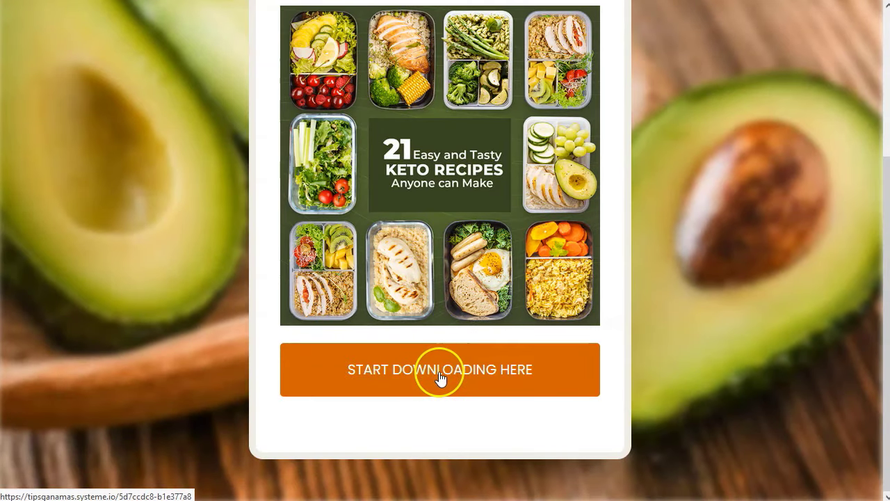
left_click(440, 375)
scroll(462, 308, "down", 3)
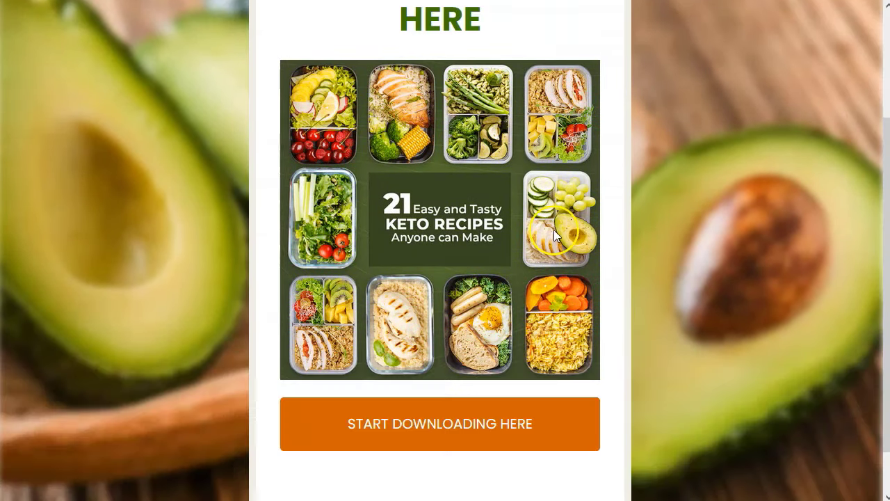
left_click(477, 377)
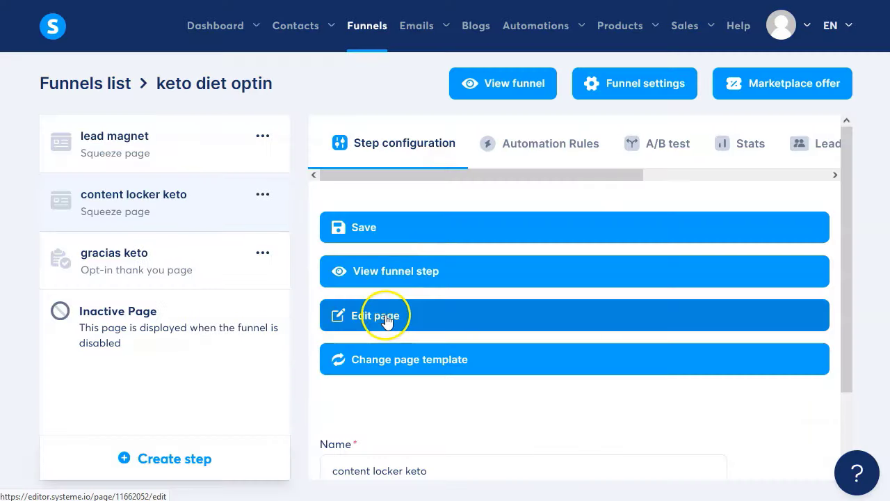
In the content locker keto page editor, start correcting the 'Downdoal' heading to 'Download Recipes HERE'
left_click(386, 317)
left_click(541, 147)
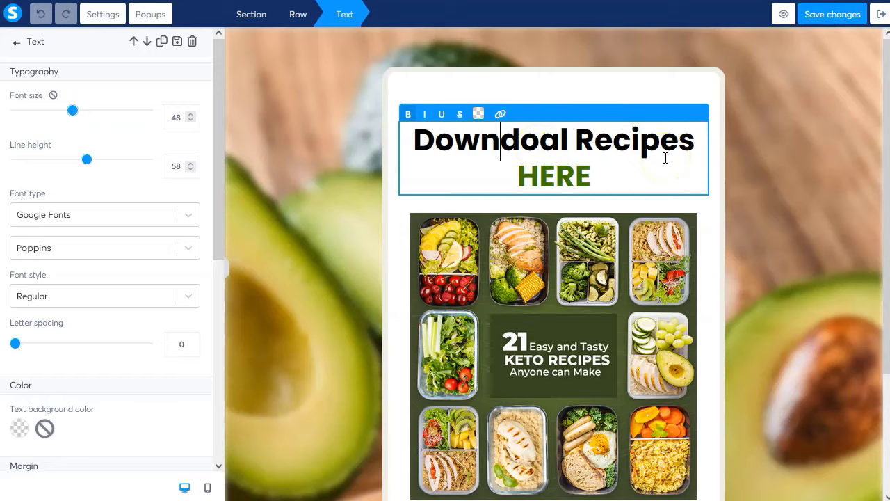
key("Delete")
type("l")
key("Delete")
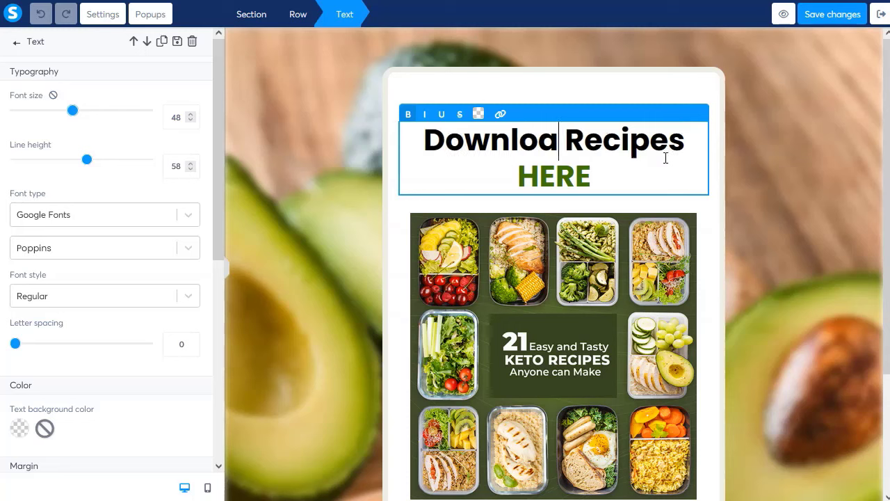